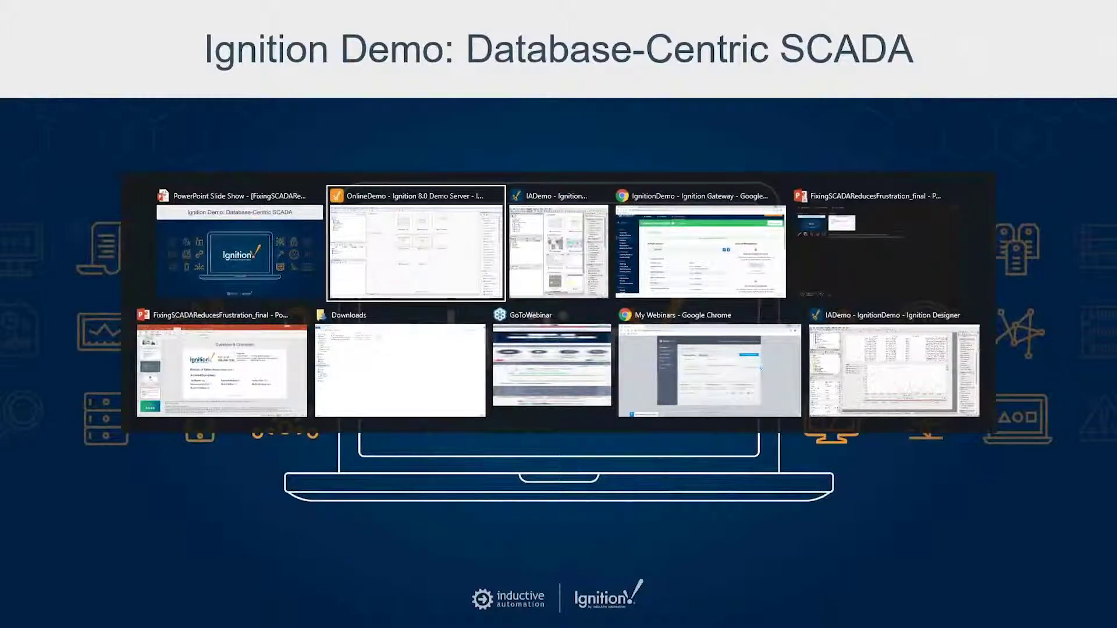
Switch to the 'IgnitionDemo - Ignition Gateway' Chrome window.
key(alt+Tab)
key(alt+Tab)
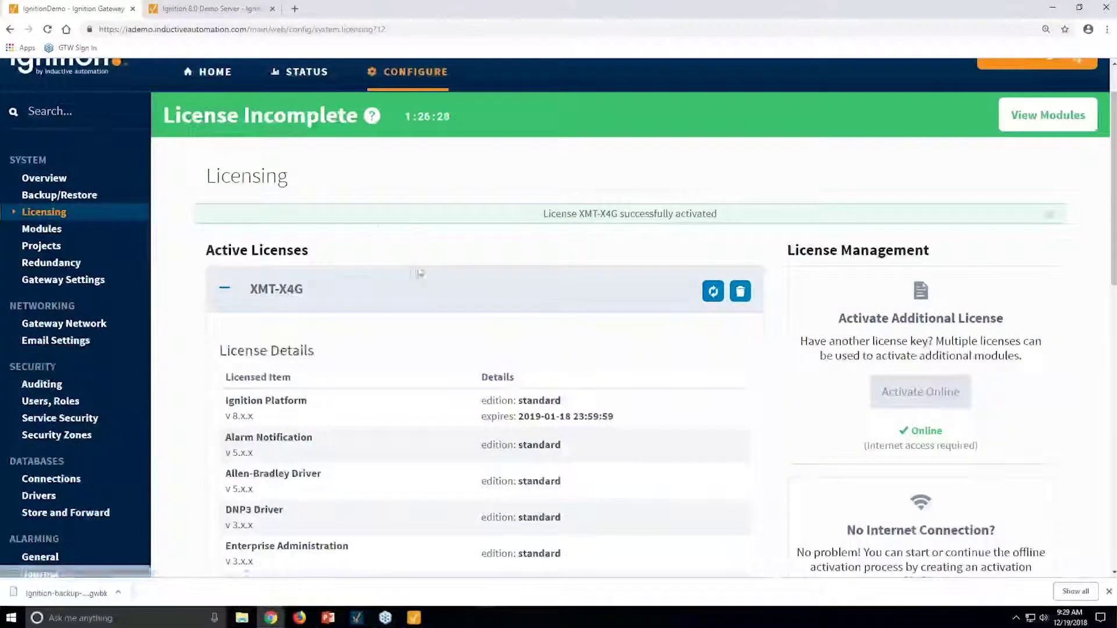
Go from the Gateway home to Configure and show Databases > Connections with Demo and MSSQL.
scroll(353, 216, up, 1)
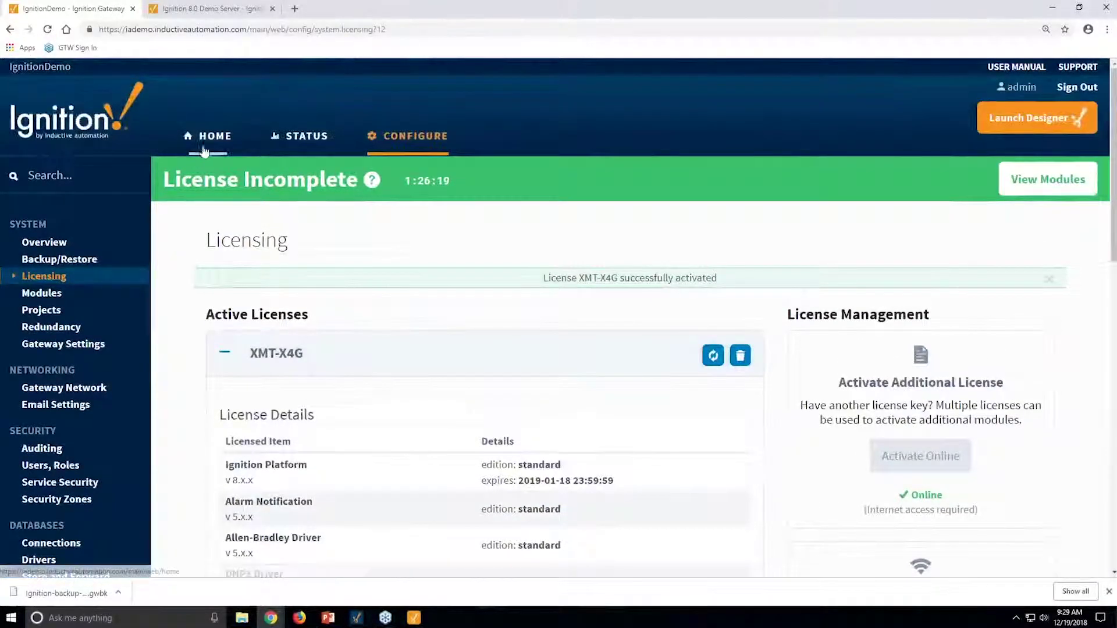
click(223, 140)
click(411, 140)
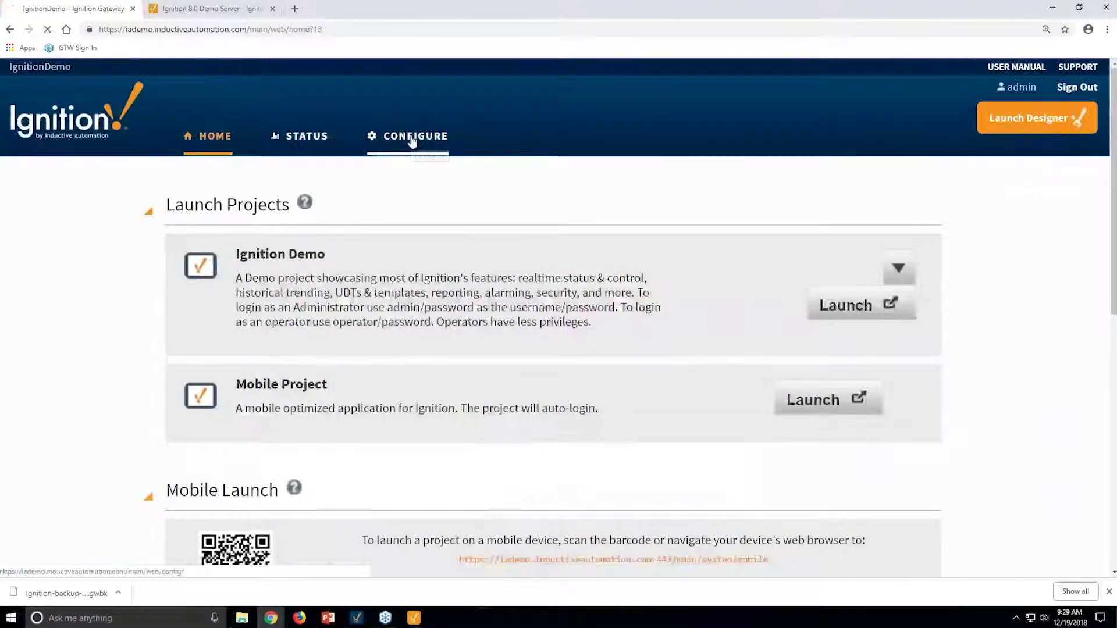
scroll(186, 371, down, 2)
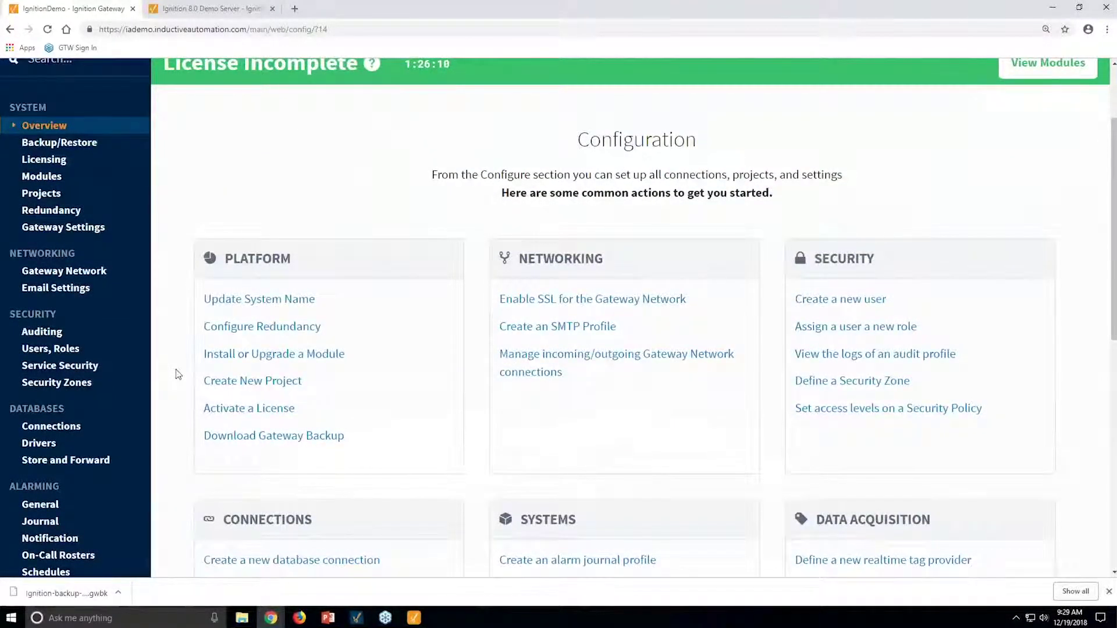
scroll(178, 374, down, 1)
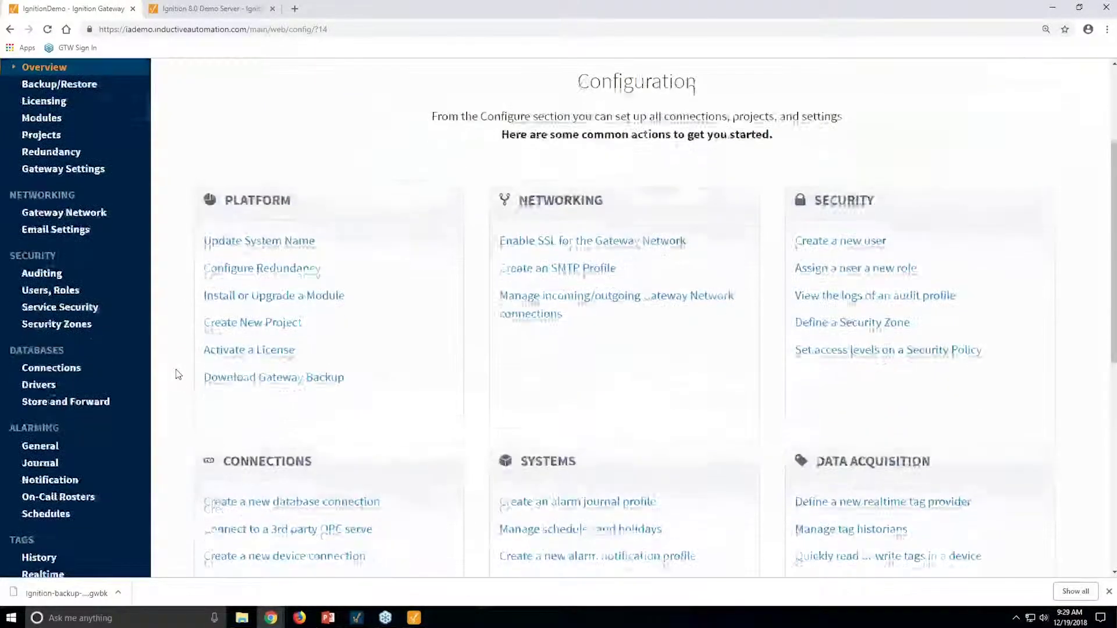
scroll(178, 374, down, 1)
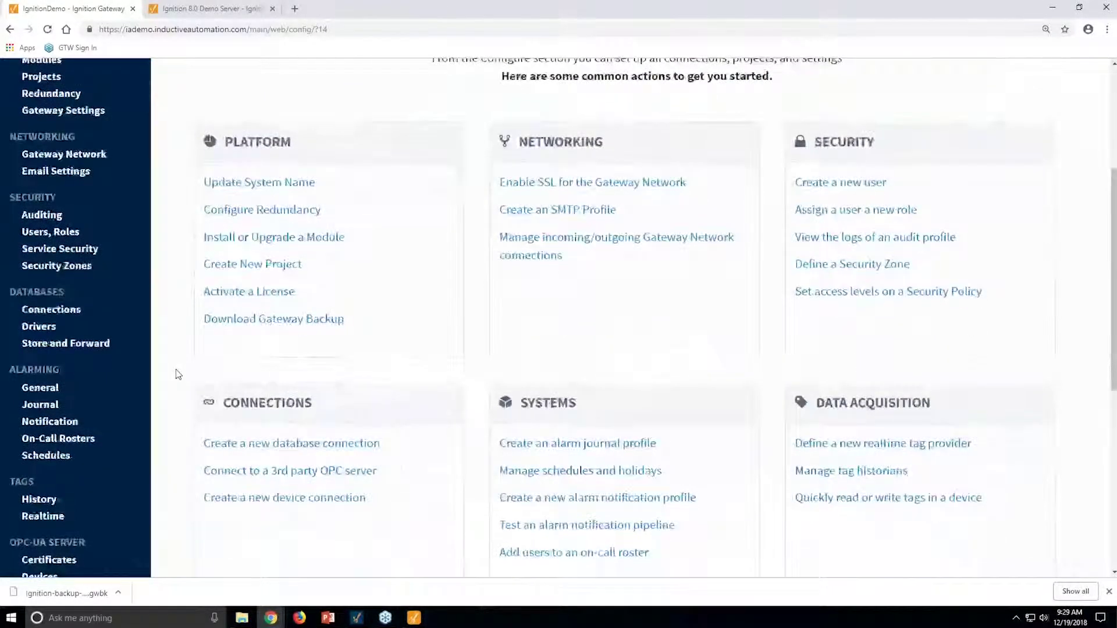
scroll(178, 374, down, 1)
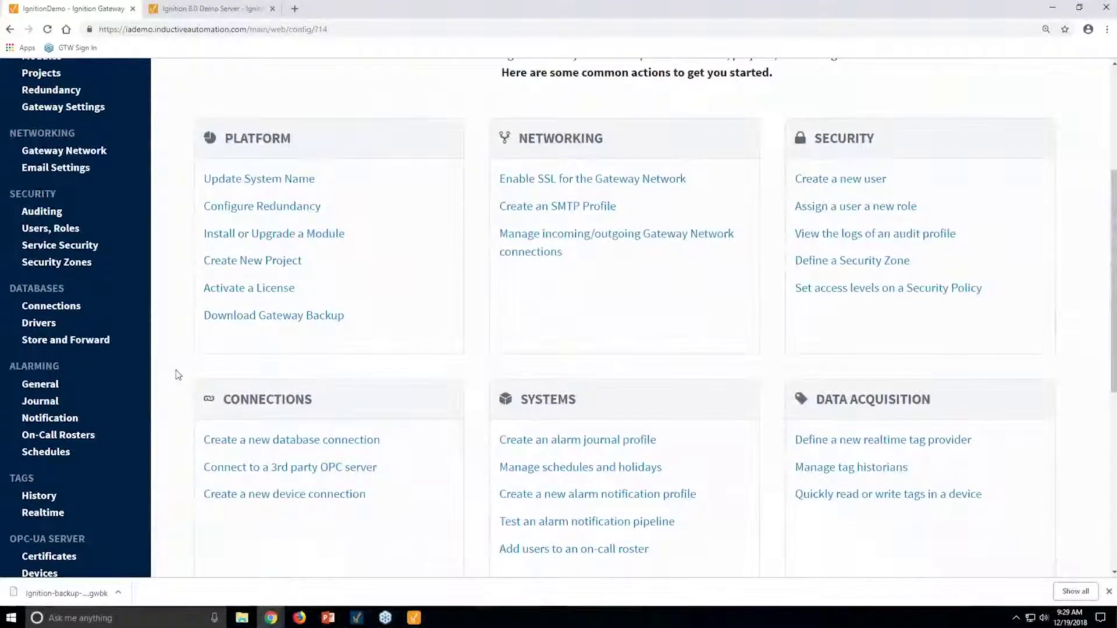
scroll(178, 374, down, 1)
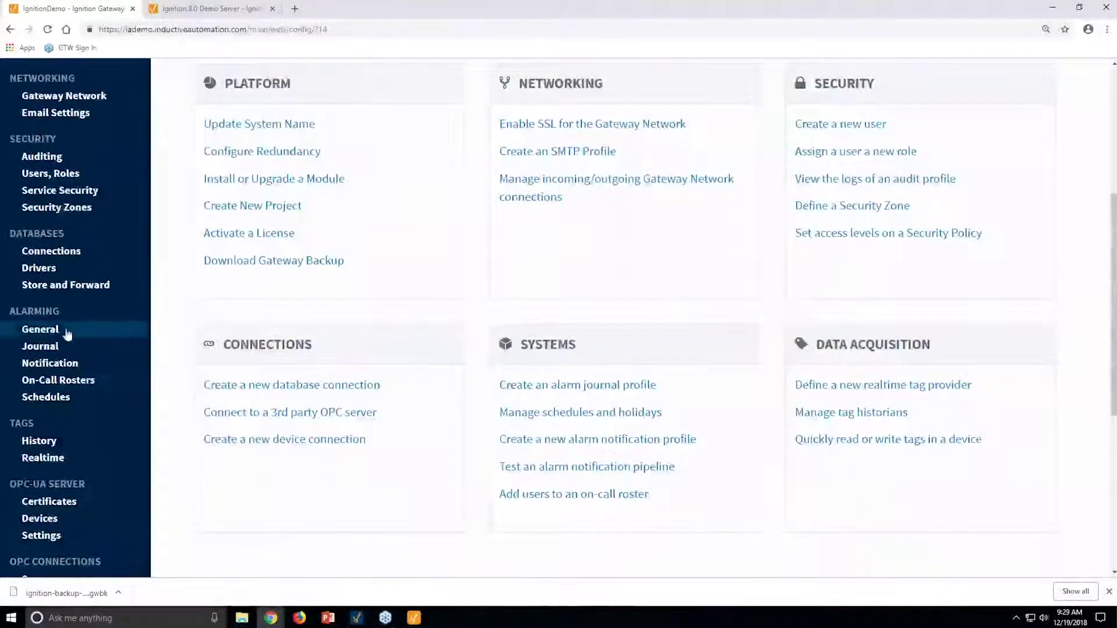
click(50, 255)
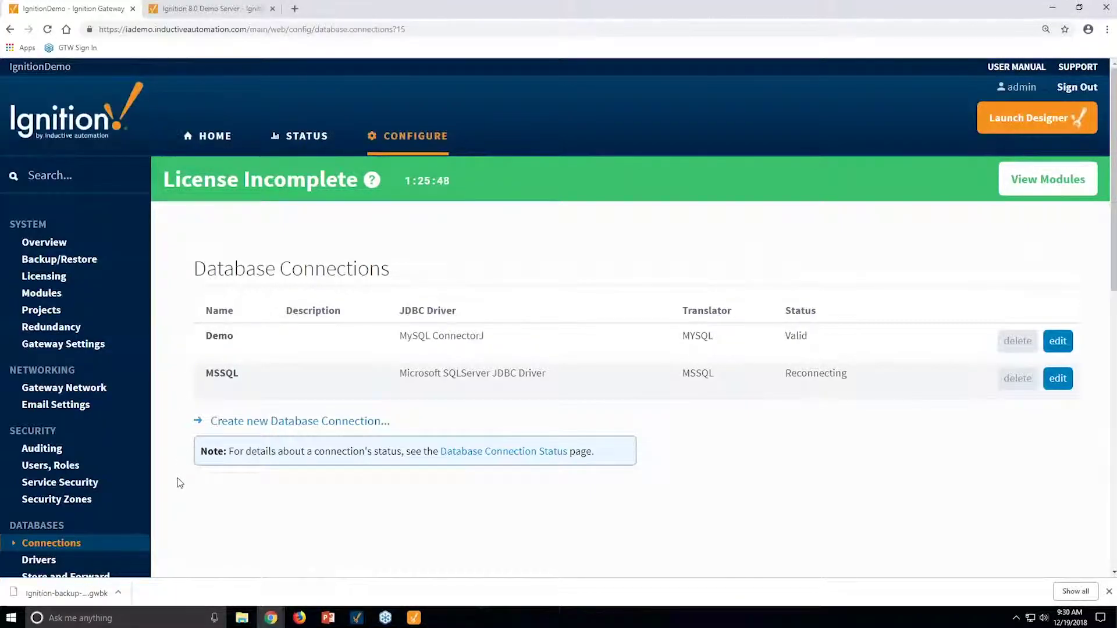
scroll(187, 449, down, 1)
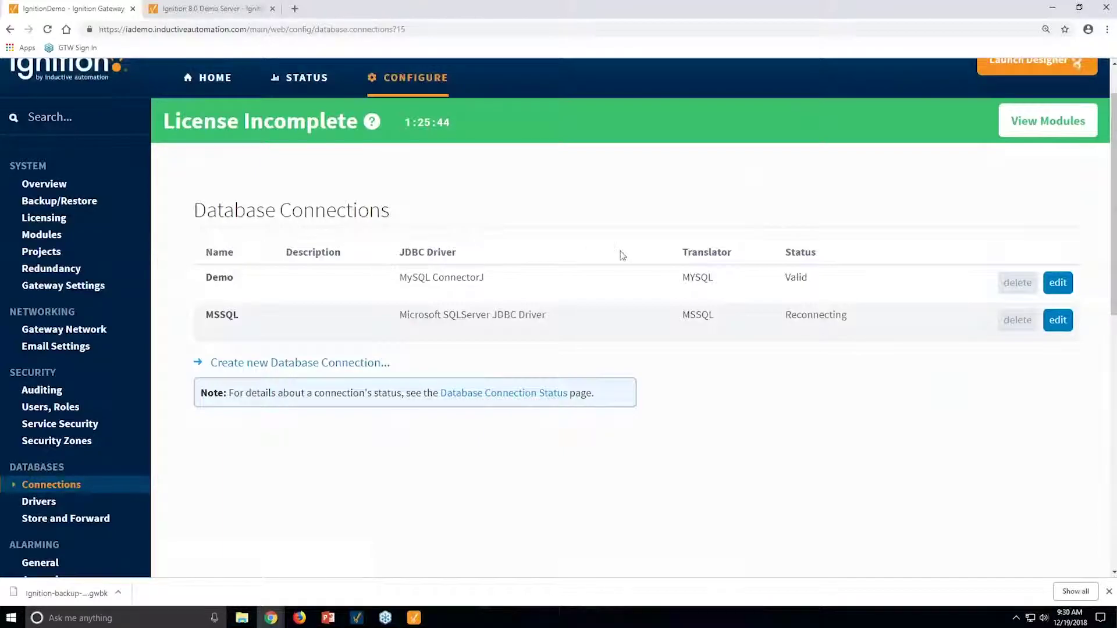
Start a new database connection and settle on the Microsoft SQLServer JDBC Driver.
click(353, 363)
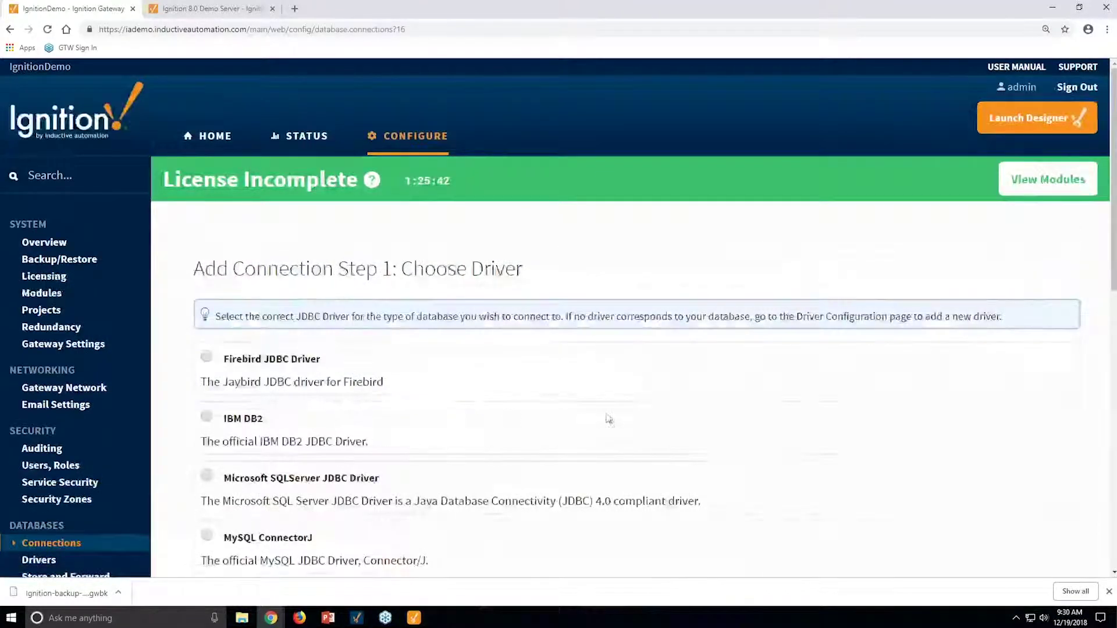
scroll(593, 401, down, 2)
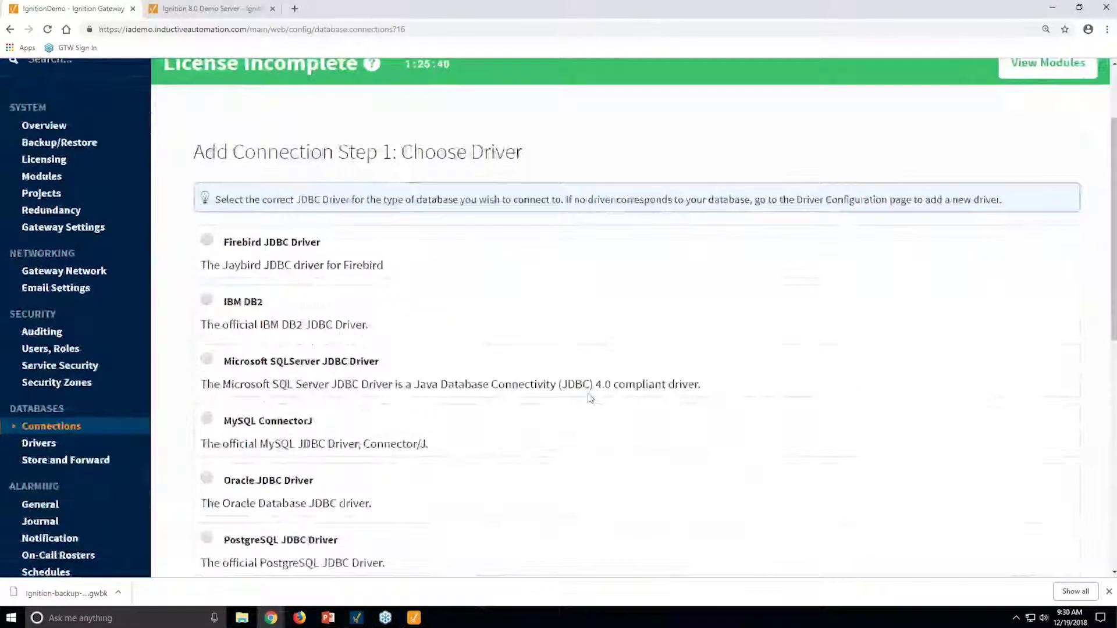
scroll(442, 314, down, 1)
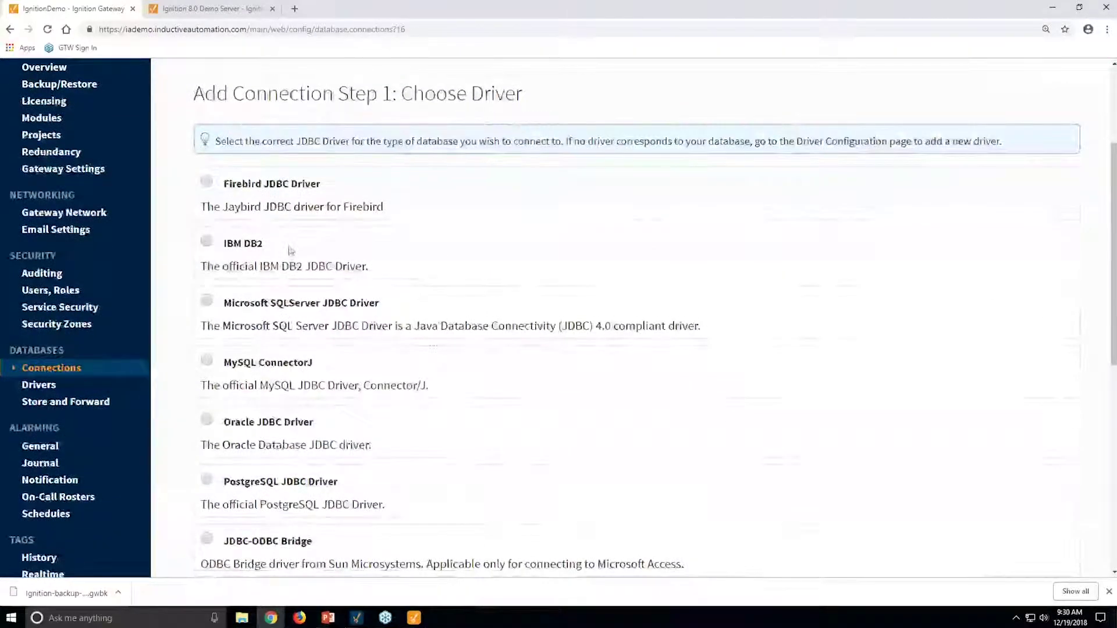
scroll(519, 371, down, 1)
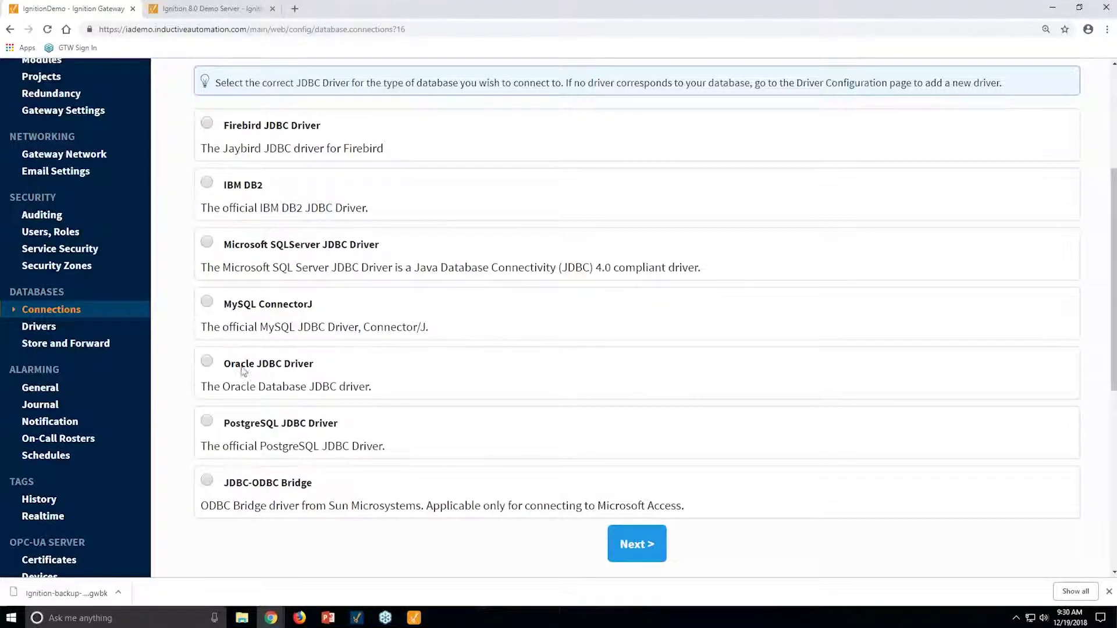
click(208, 243)
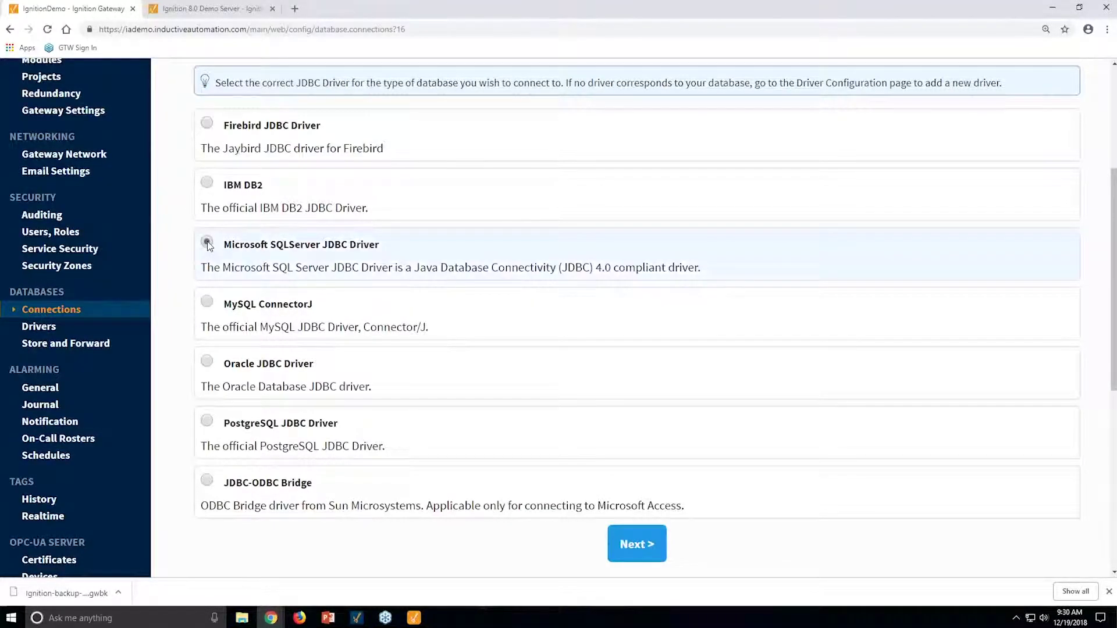
click(208, 302)
click(206, 362)
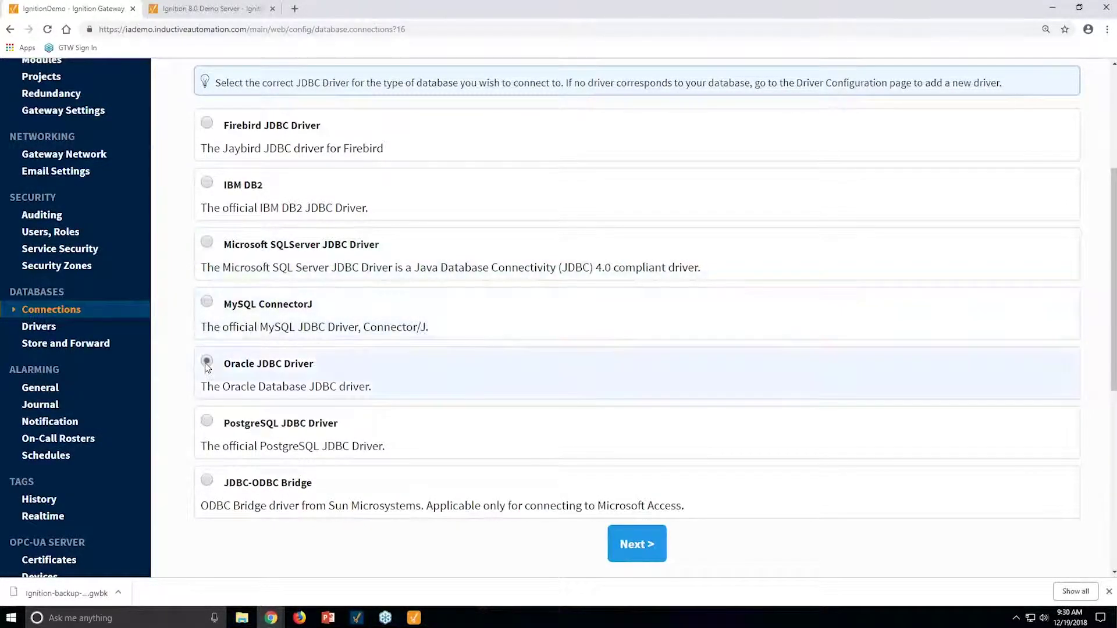
click(207, 247)
click(636, 544)
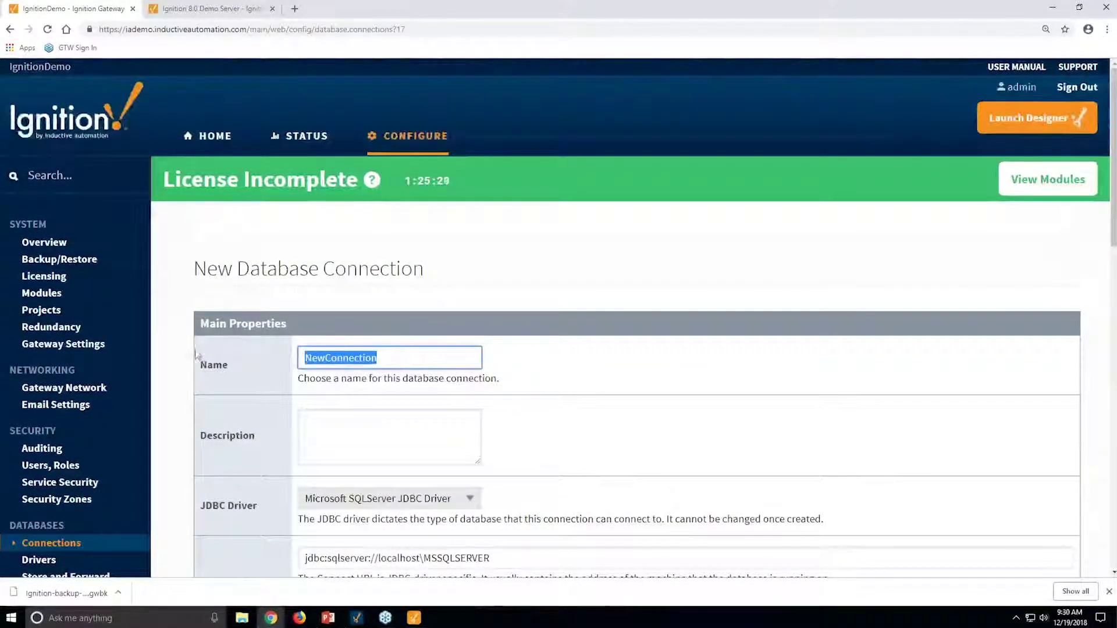
Name the connection ProductionDatabase and replace localhost in the connect URL with the server's IP address.
text(P)
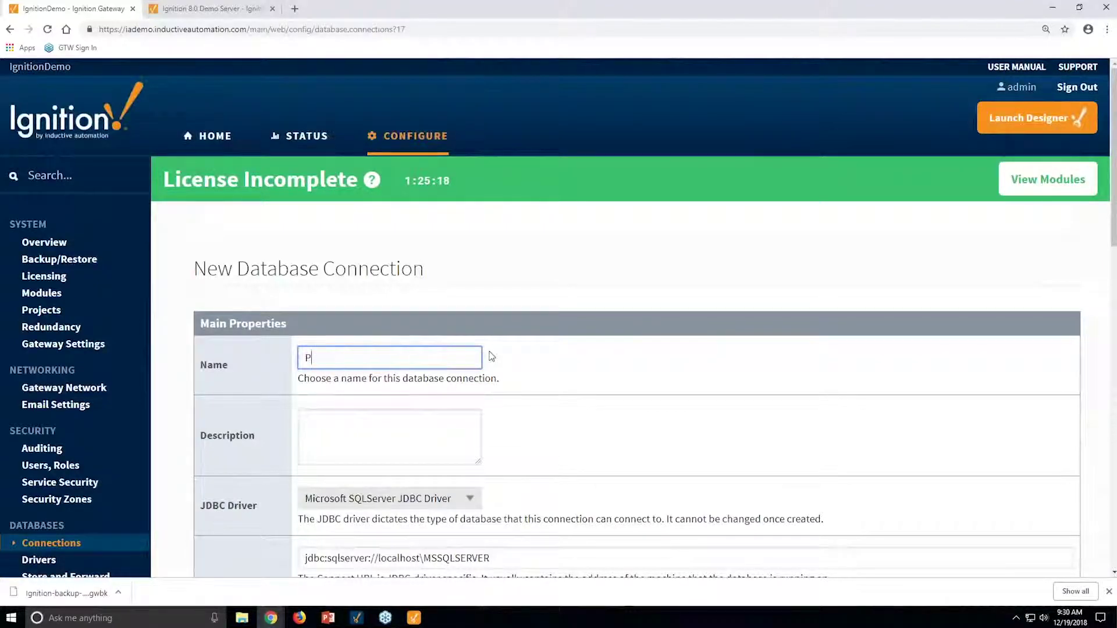
text(roductionD)
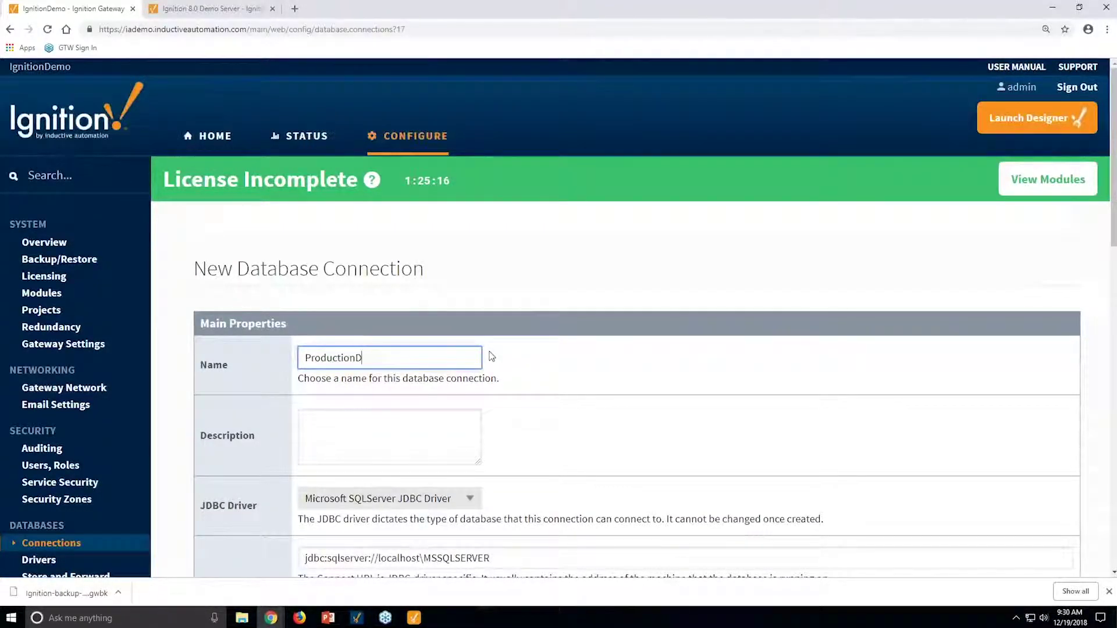
text(atabase)
scroll(500, 352, down, 1)
double_click(398, 500)
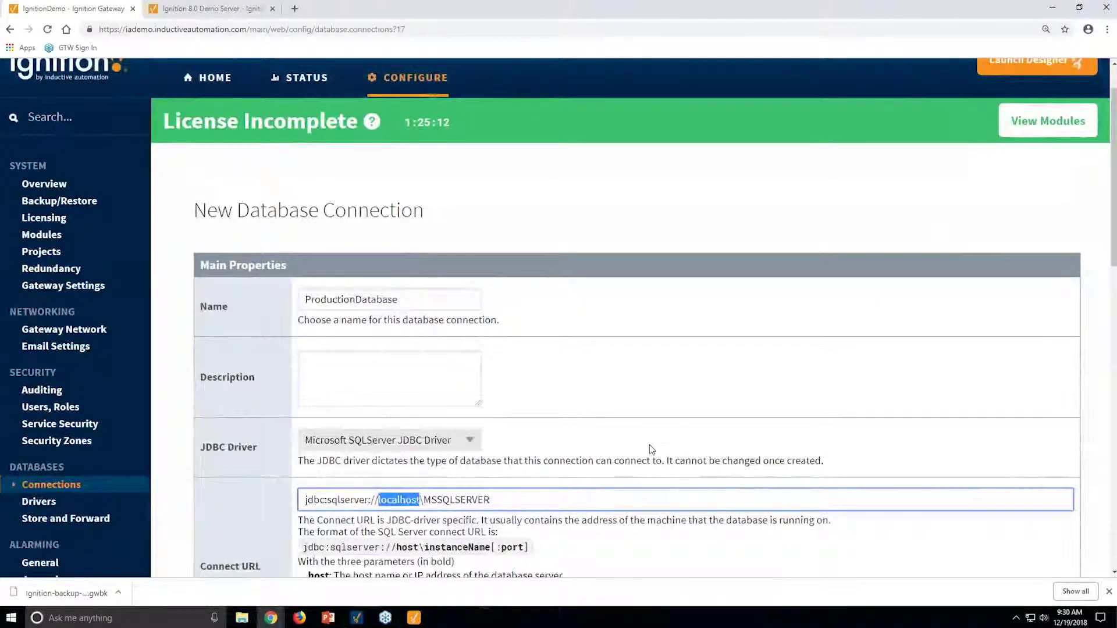
text(10.1020)
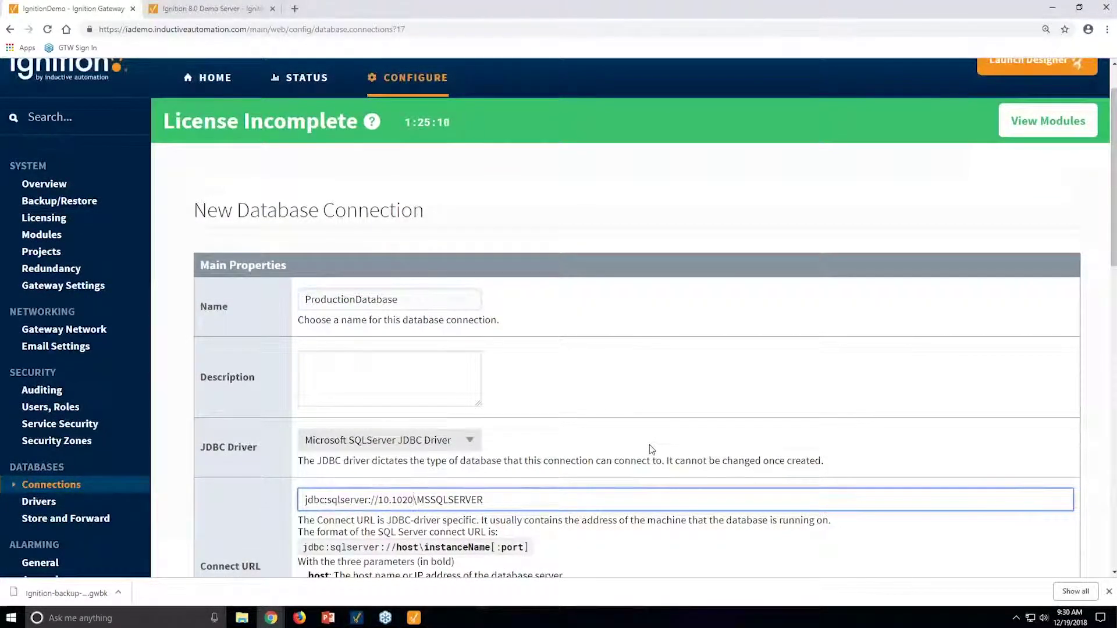
key(BackSpace)
key(BackSpace)
text(.20.10)
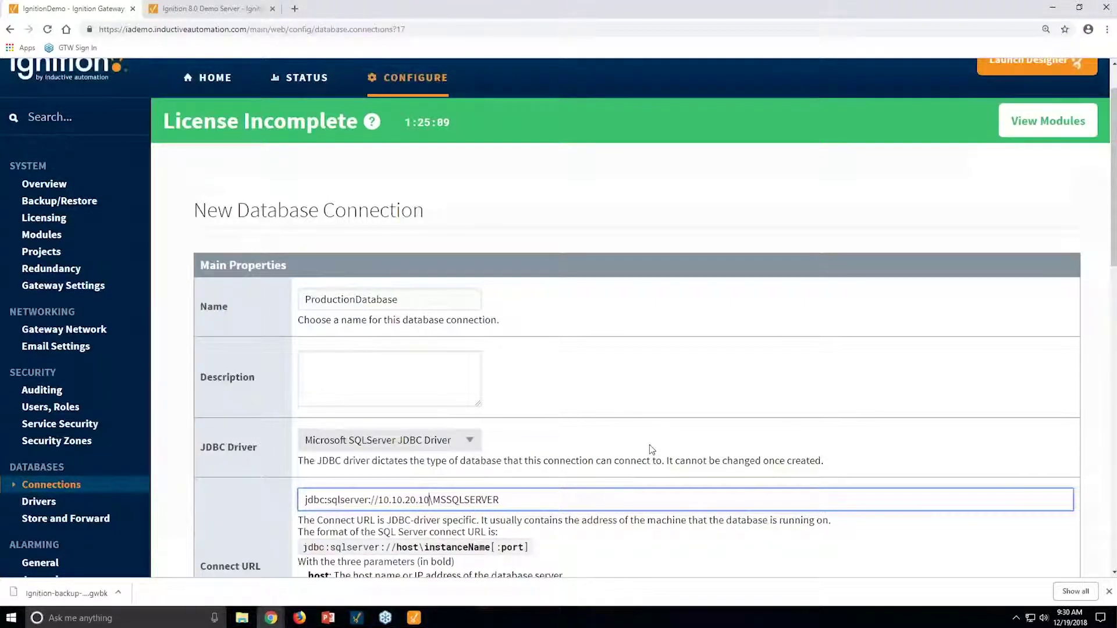
text(0)
scroll(651, 444, down, 5)
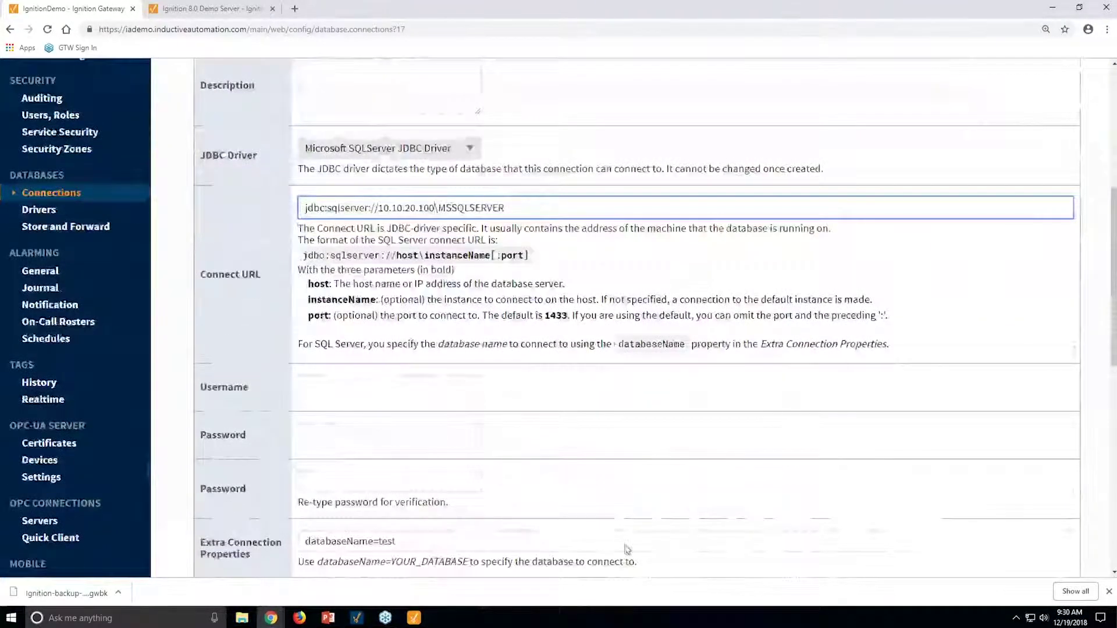
scroll(627, 549, down, 1)
Enter the database username and password twice, save, and confirm ProductionDatabase is listed.
click(372, 327)
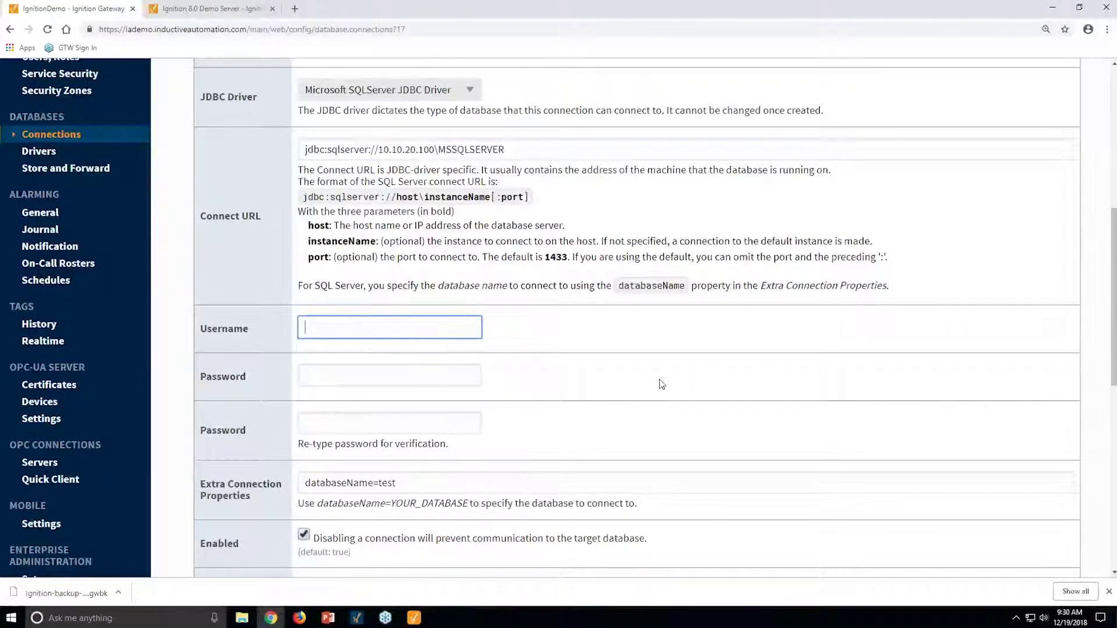
text(ignition)
key(Tab)
text(password)
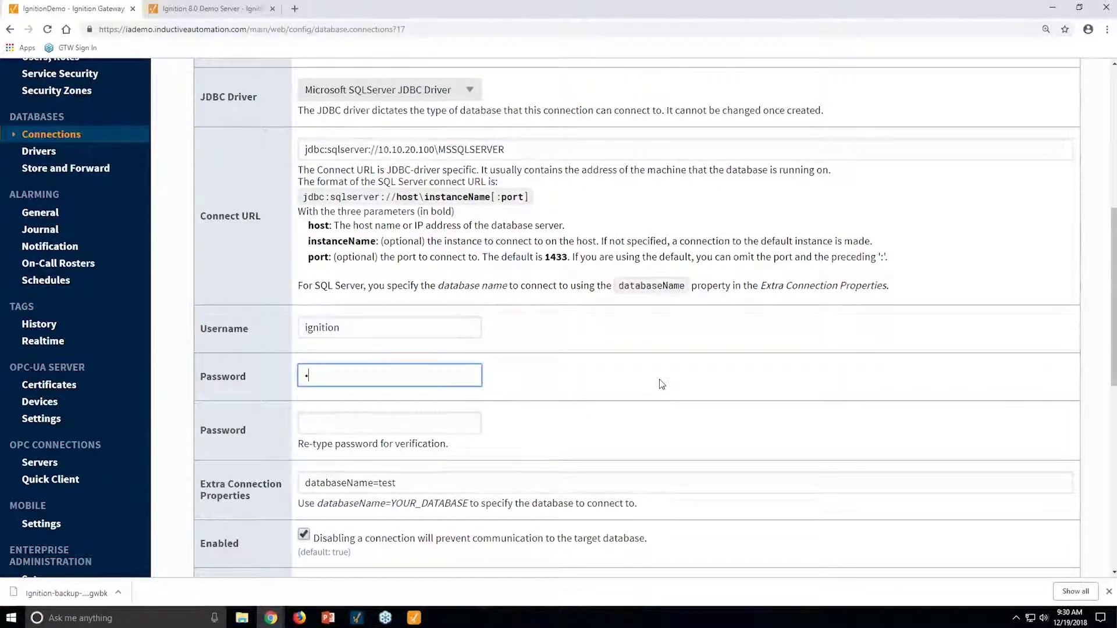
key(Tab)
text(password)
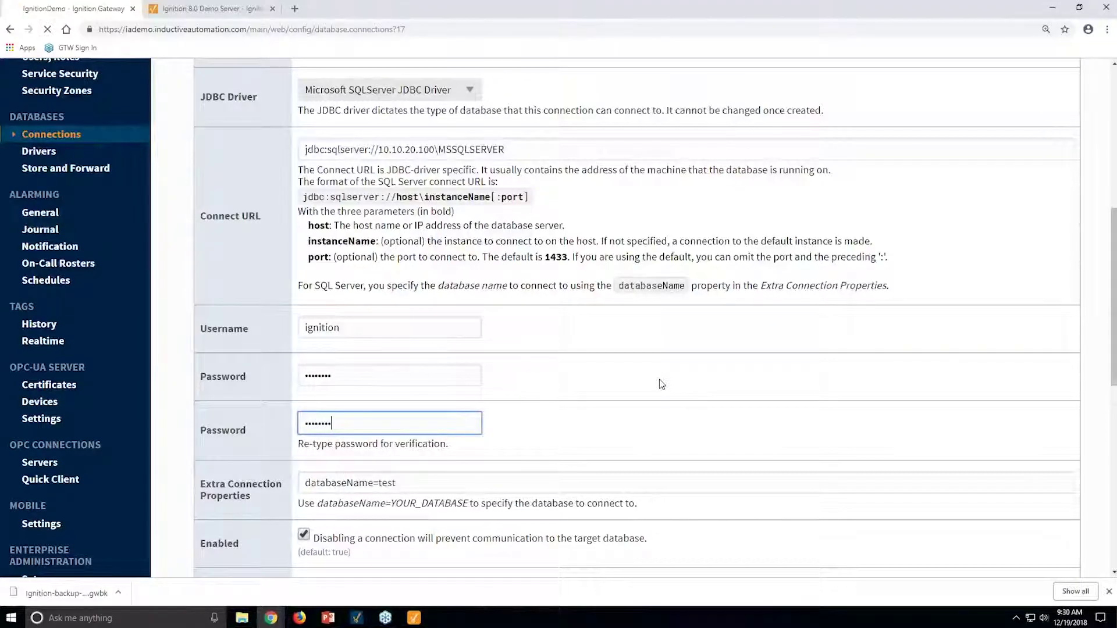
key(Return)
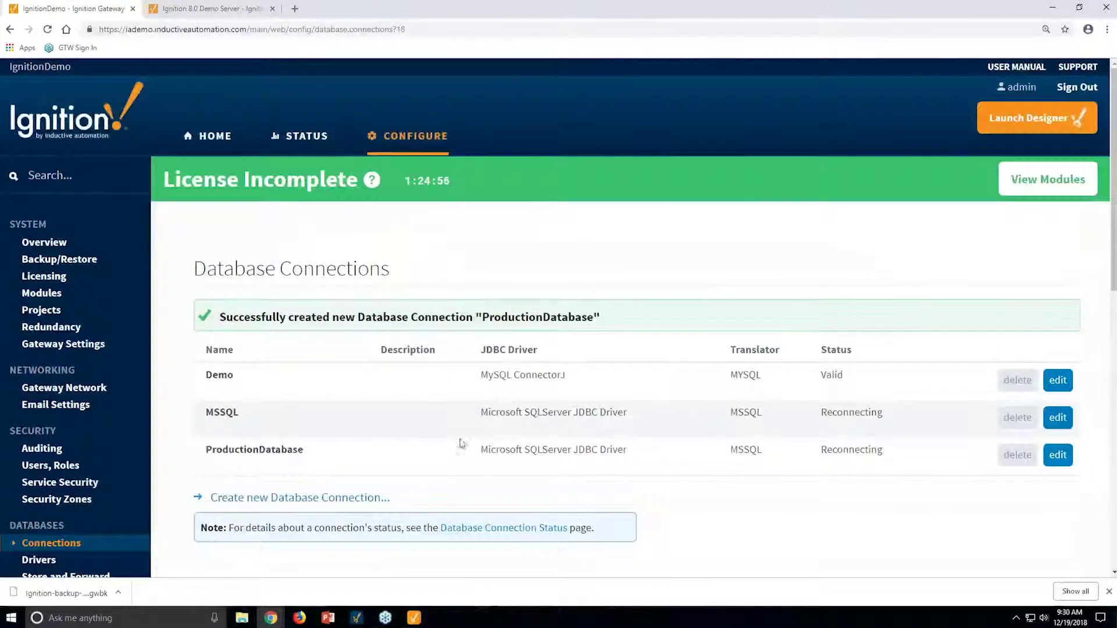
drag(273, 450, 486, 437)
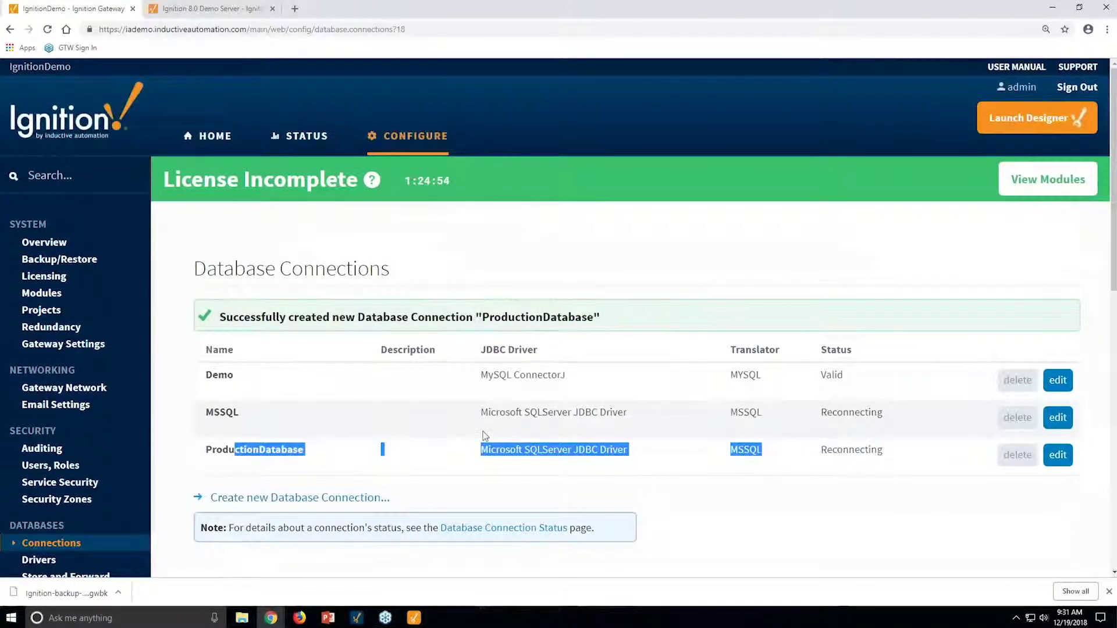
click(557, 416)
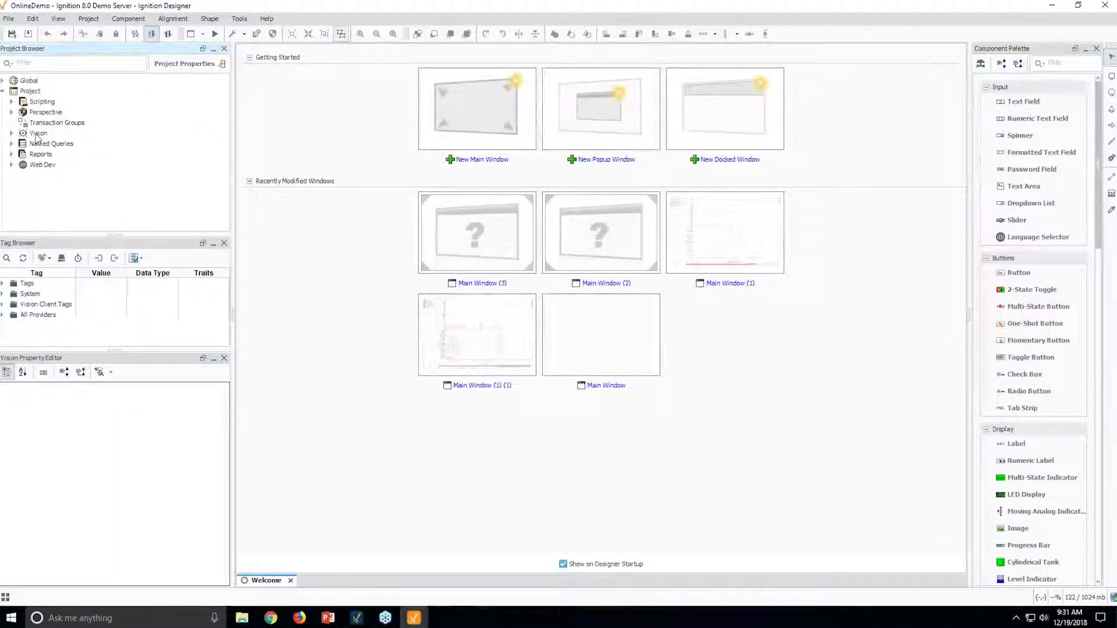
Open Tools > Database Query Browser and enlarge it to list tables like alarm_events and inventory.
click(239, 18)
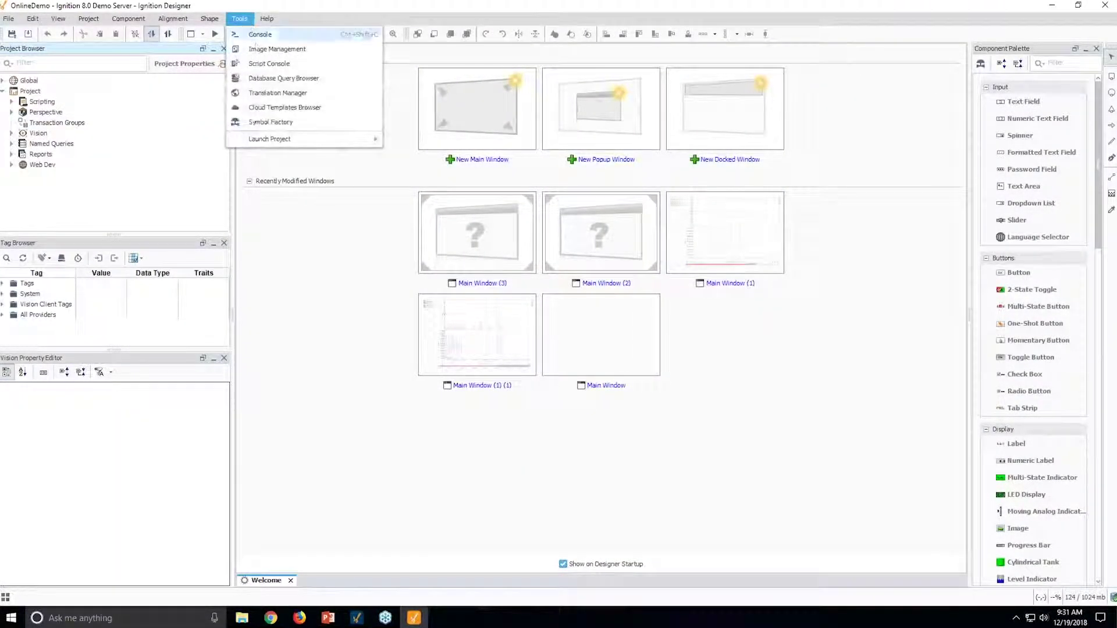
click(269, 80)
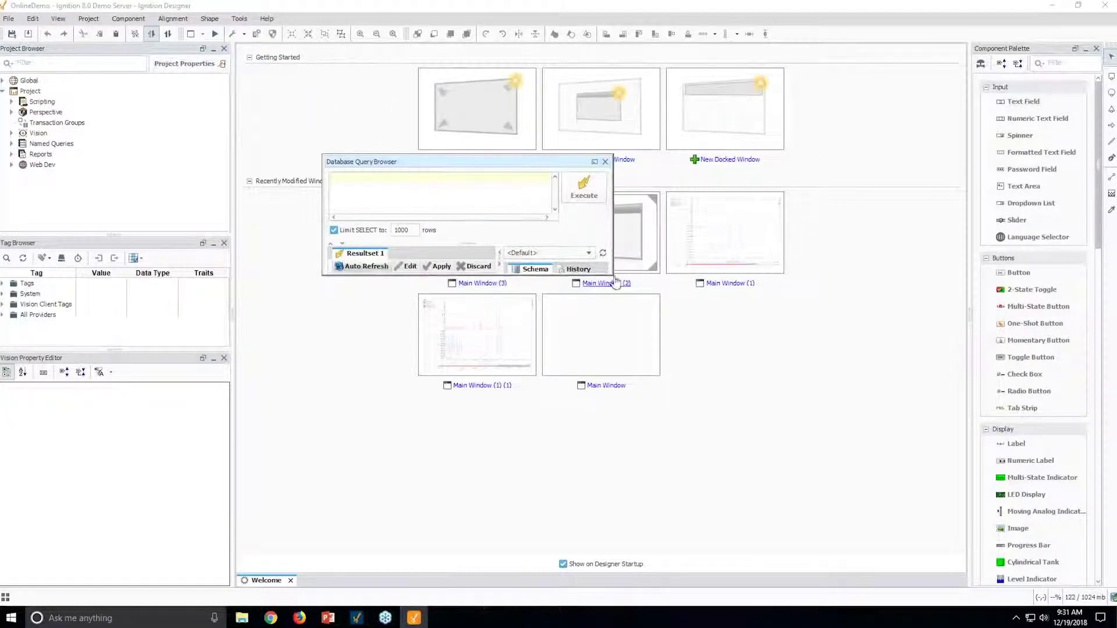
drag(611, 275, 720, 499)
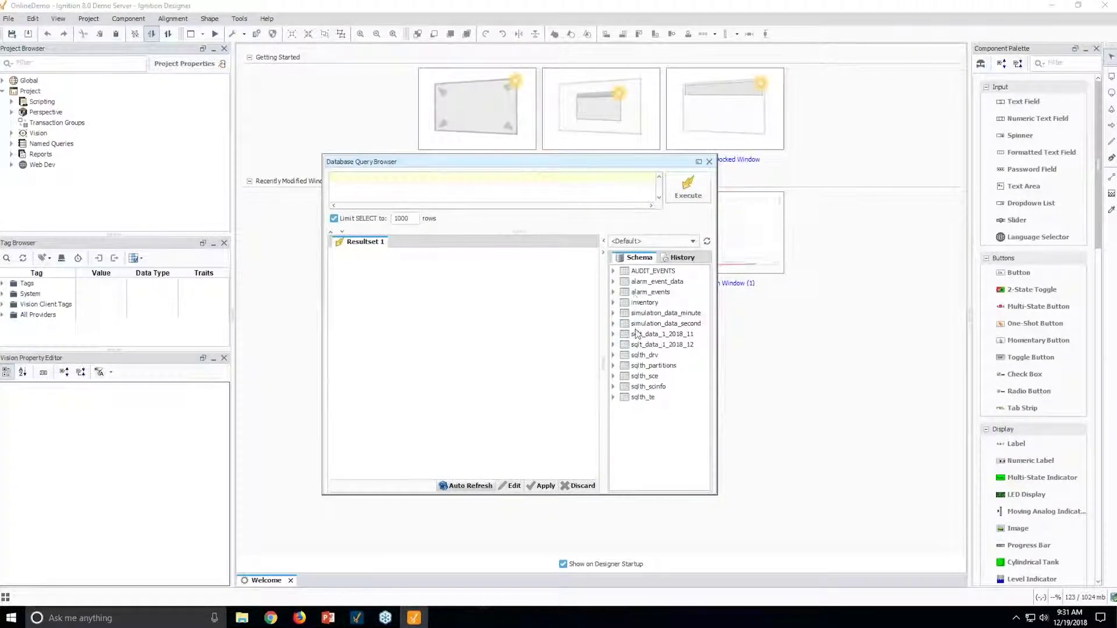
Add a 1146x845 main window holding an empty Power Table enlarged to 844x726.
click(709, 161)
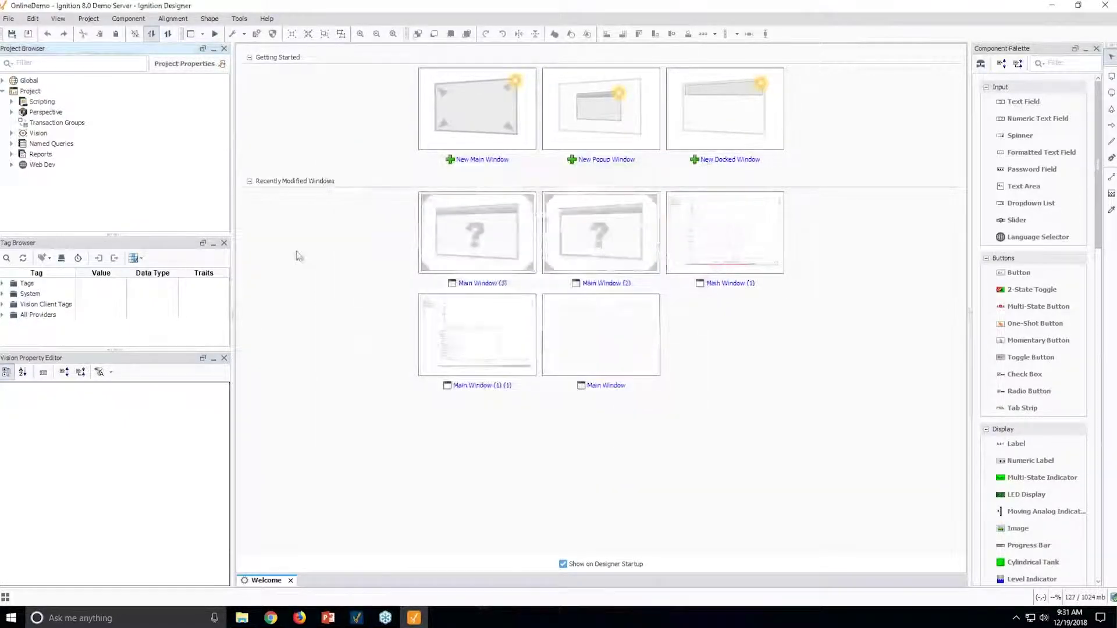
click(454, 107)
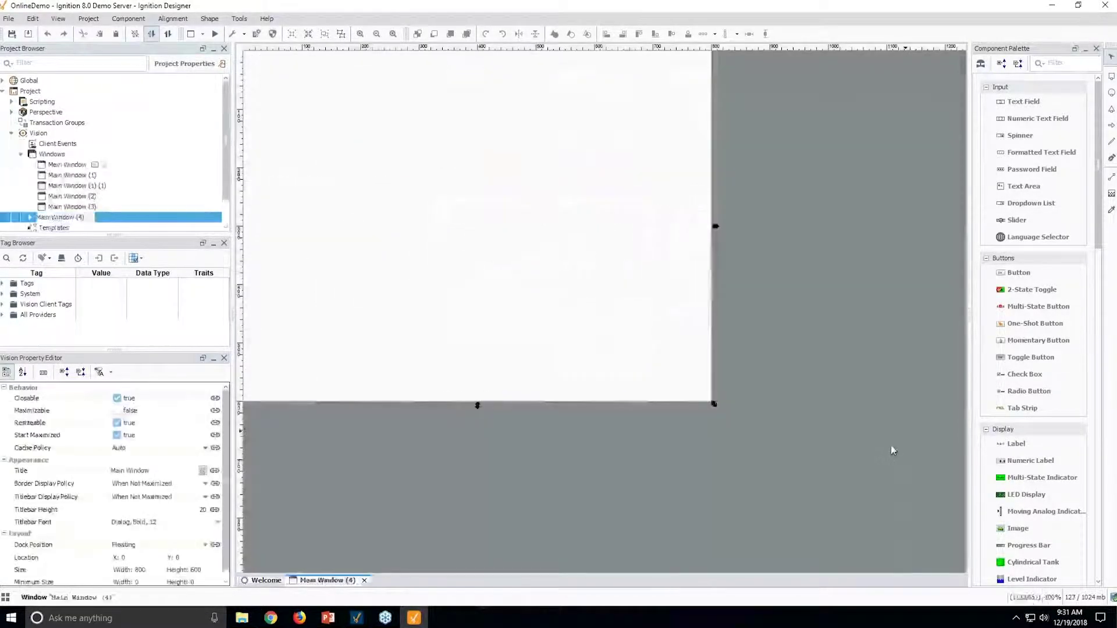
drag(714, 404, 926, 553)
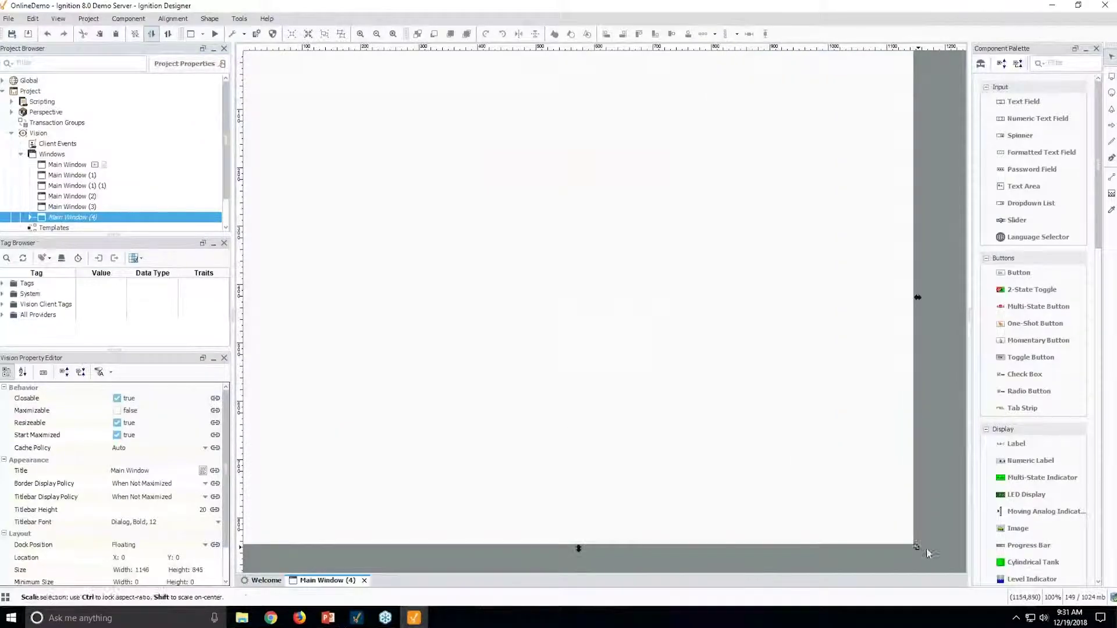
scroll(1042, 487, down, 10)
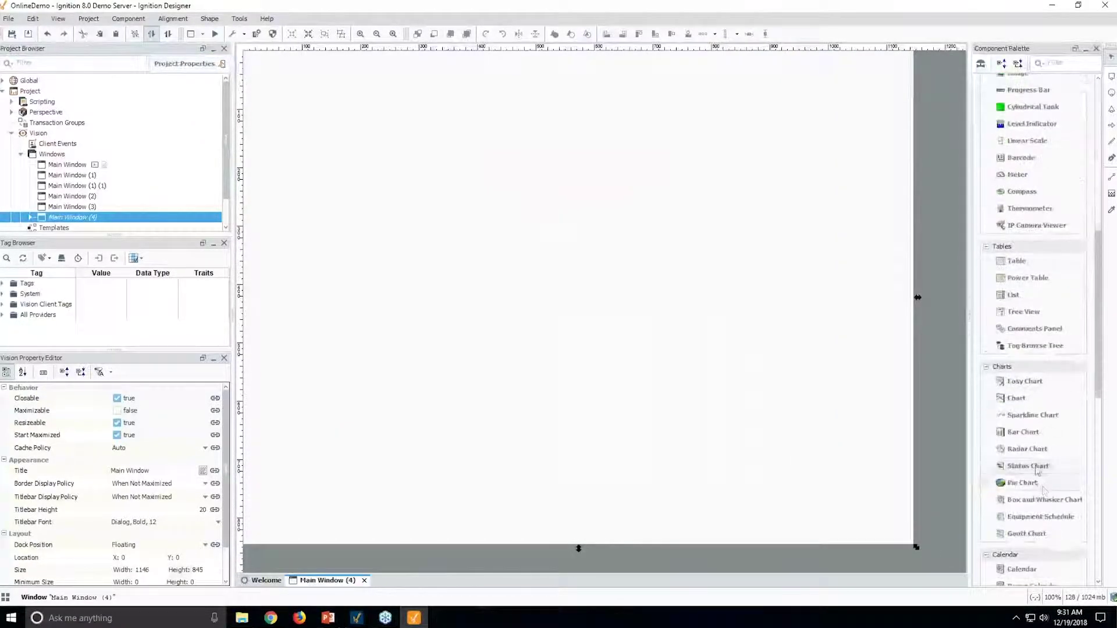
drag(1017, 275, 289, 87)
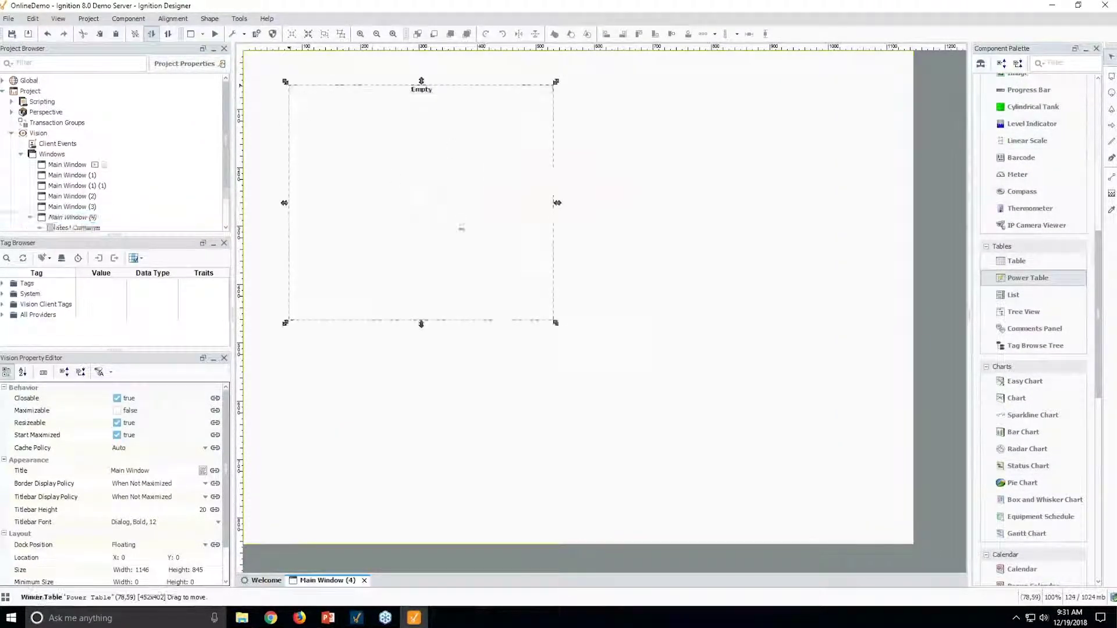
drag(555, 322, 785, 511)
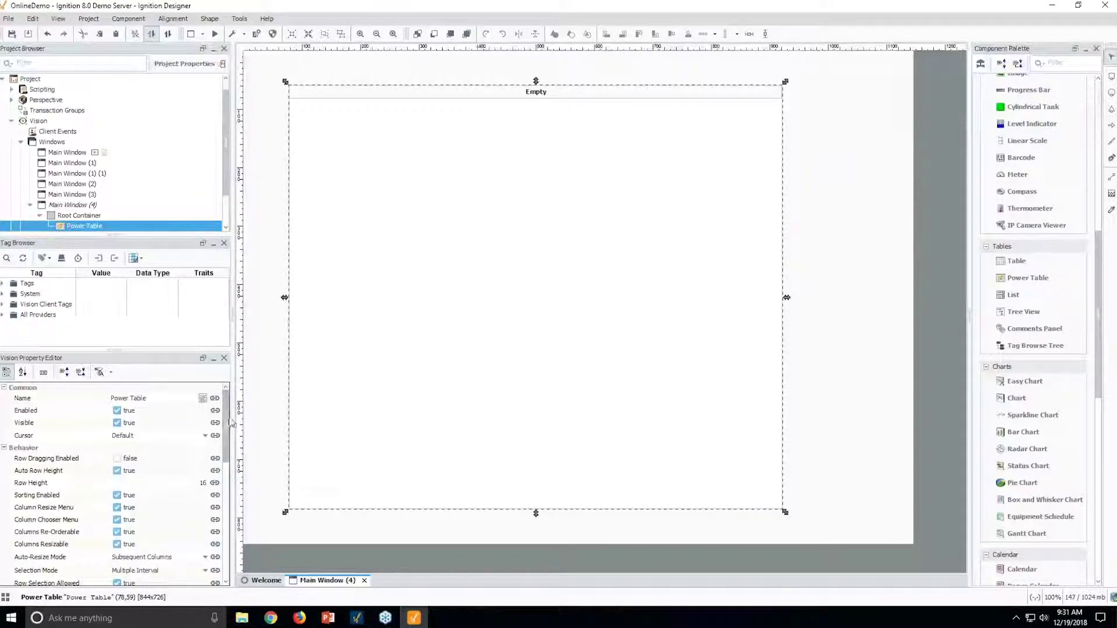
drag(231, 423, 231, 496)
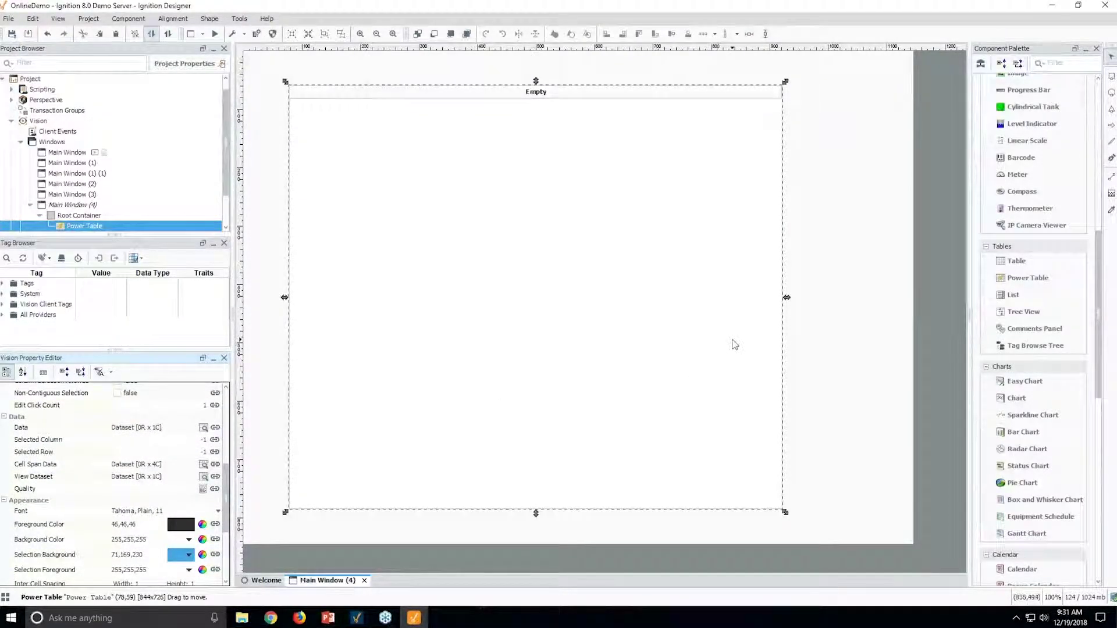
key(alt+Tab)
key(alt+Tab)
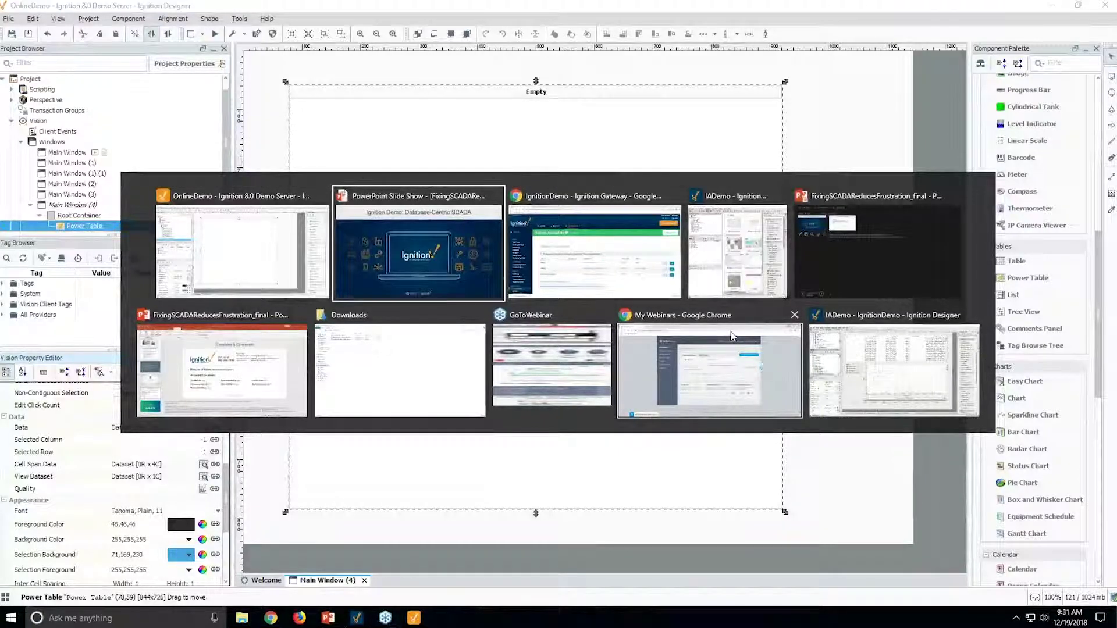
In the IADemo Designer, create a new main window with an enlarged canvas.
key(alt+Tab)
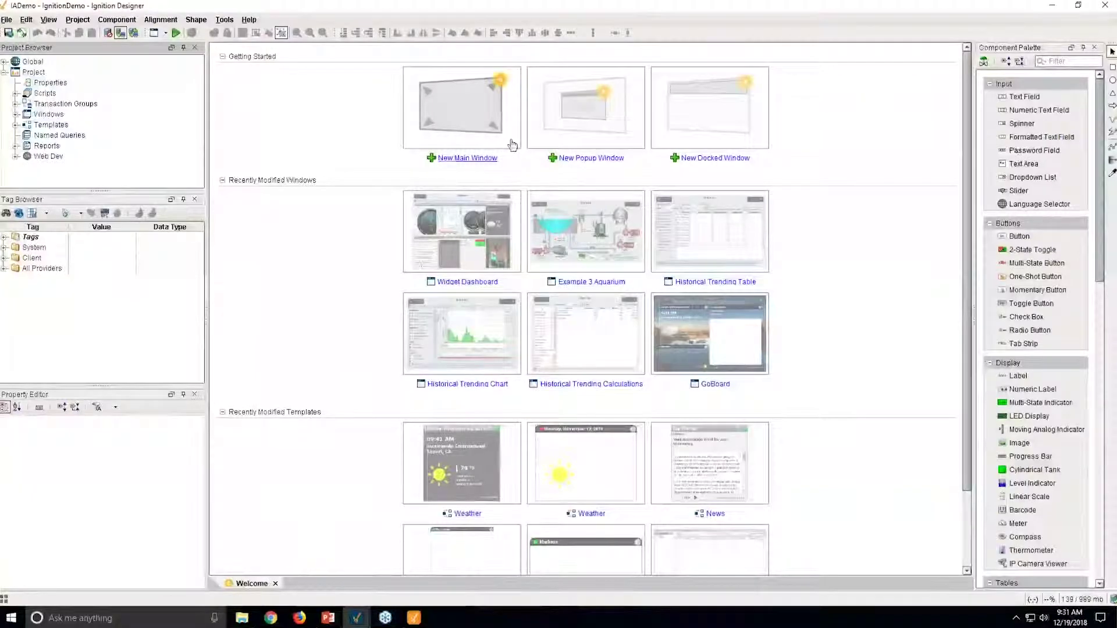
click(456, 114)
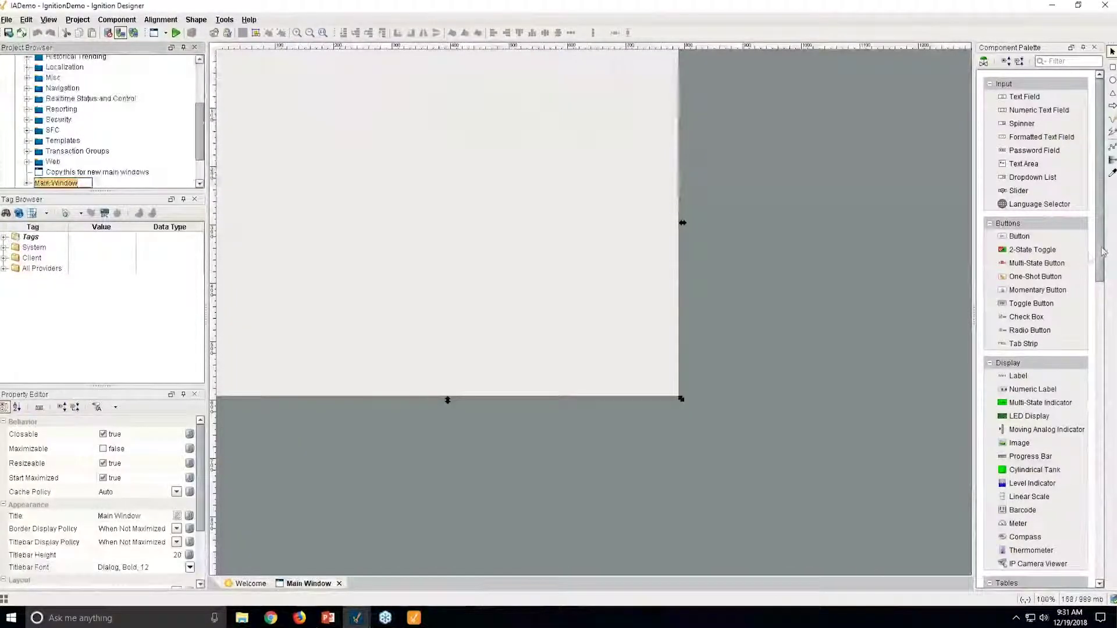
drag(681, 399, 890, 547)
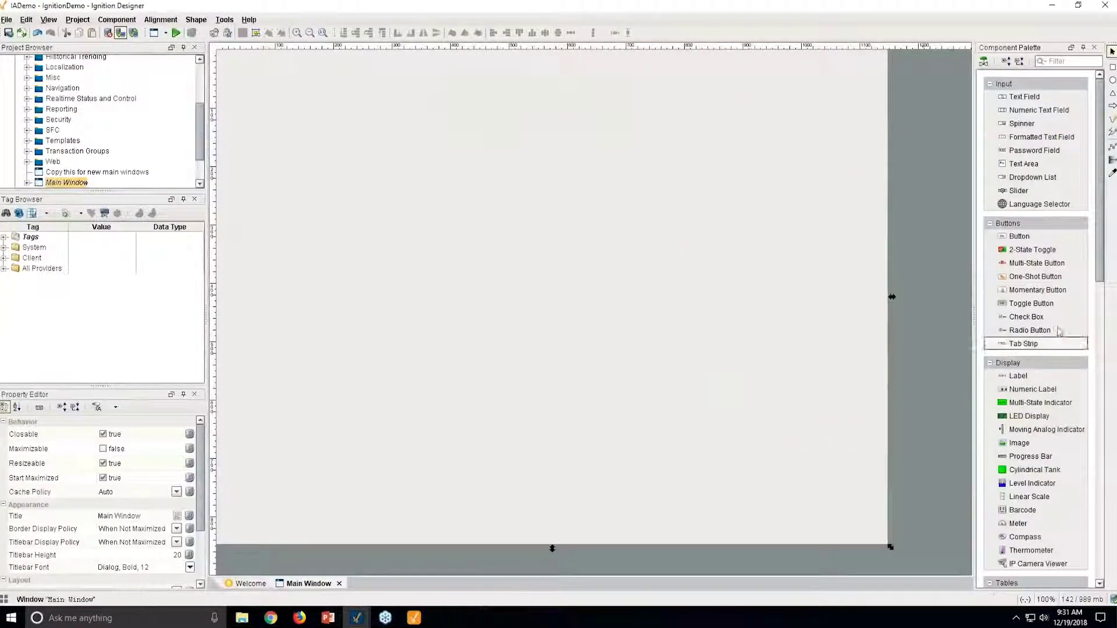
scroll(1035, 326, down, 15)
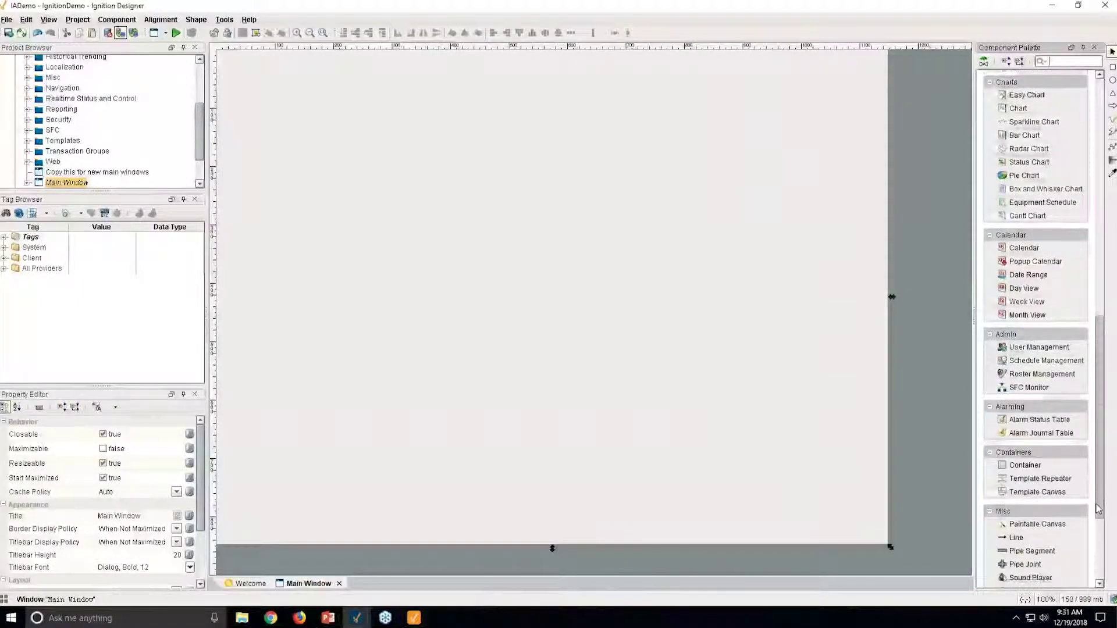
scroll(1098, 463, up, 8)
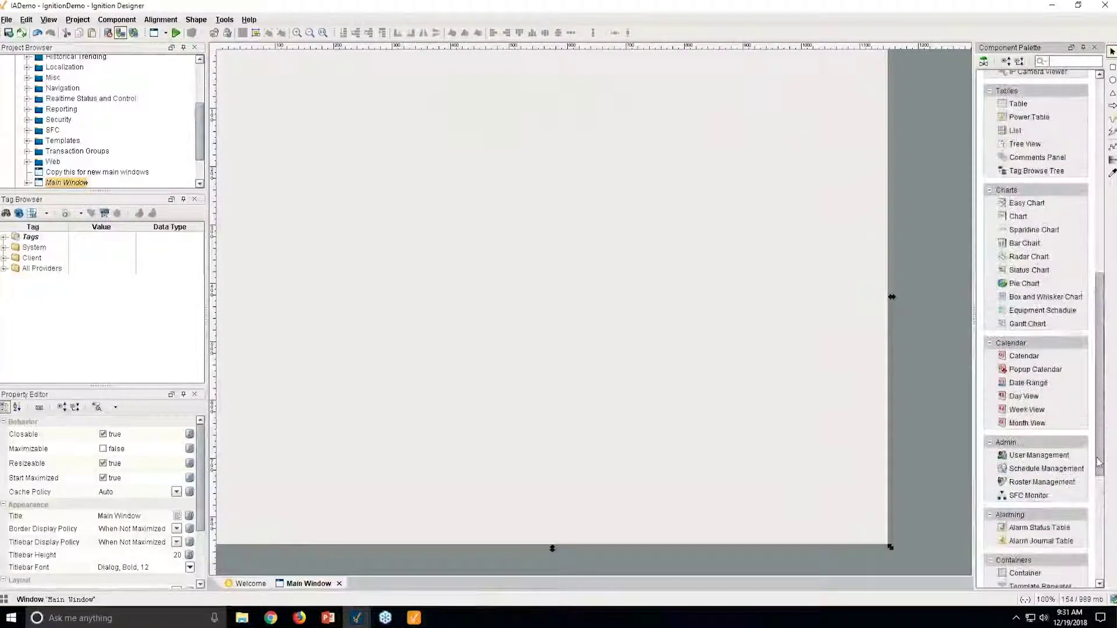
scroll(1098, 463, up, 4)
Place a Power Table stretched to 1040x780 and open its Data property binding.
drag(1029, 221, 236, 63)
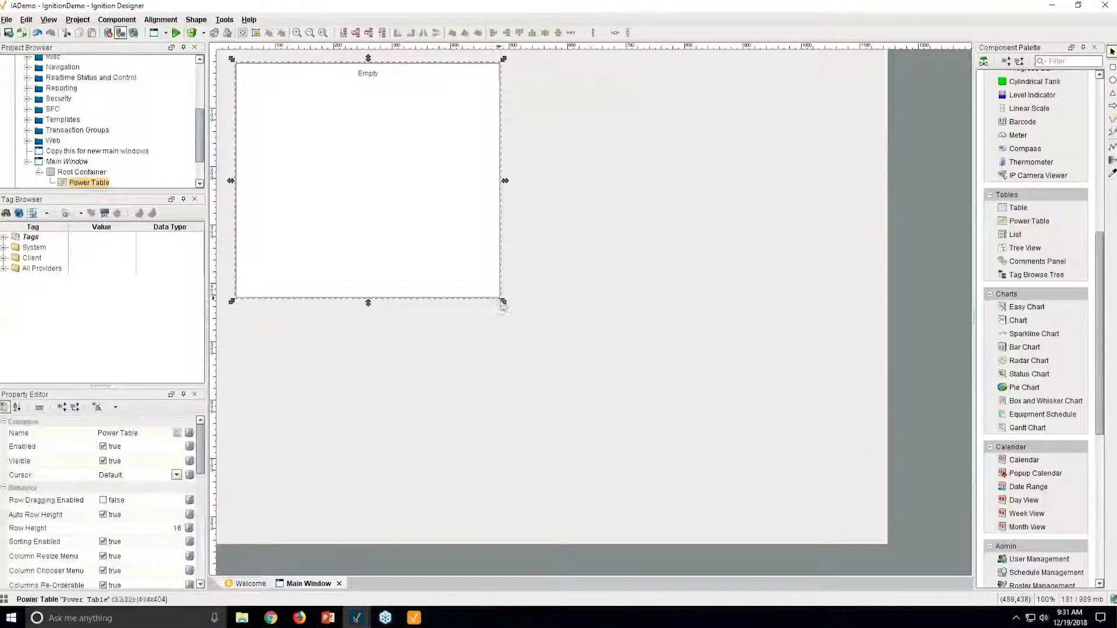
drag(506, 304, 846, 520)
scroll(128, 527, down, 5)
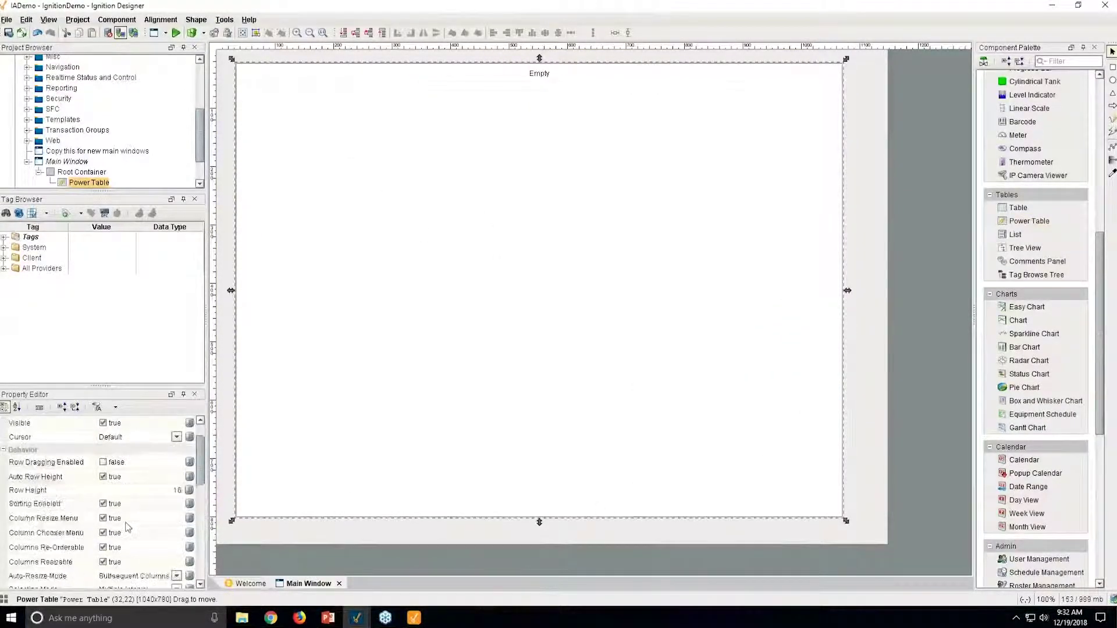
click(190, 502)
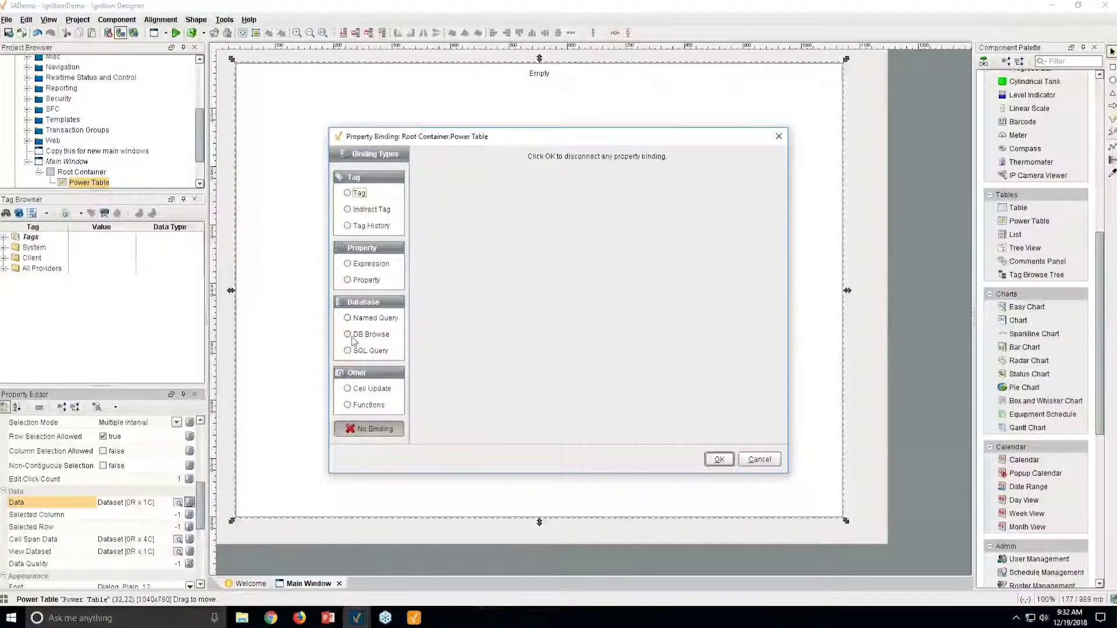
Use DB Browse on Project Default to bind the table to inventory, dropping the id key condition.
click(347, 335)
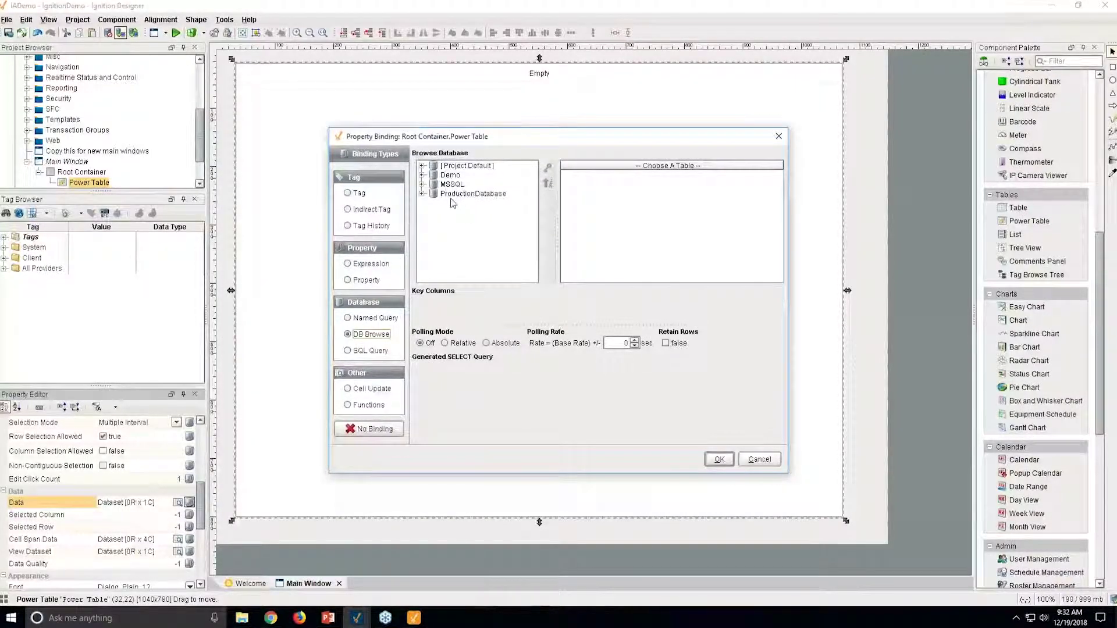
click(423, 166)
scroll(533, 201, down, 5)
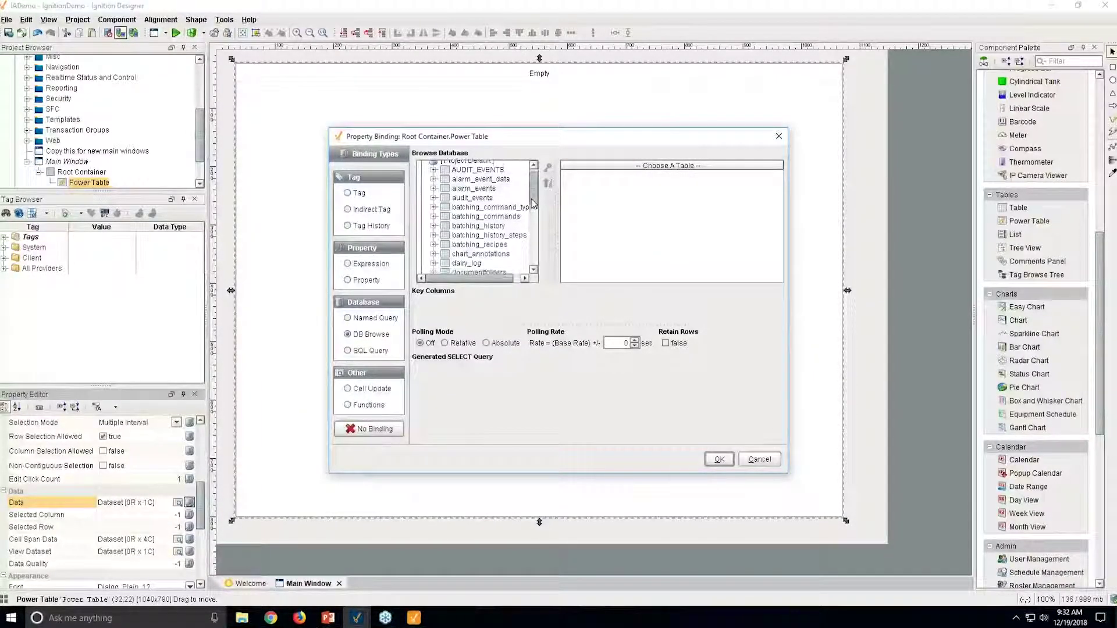
scroll(532, 201, up, 5)
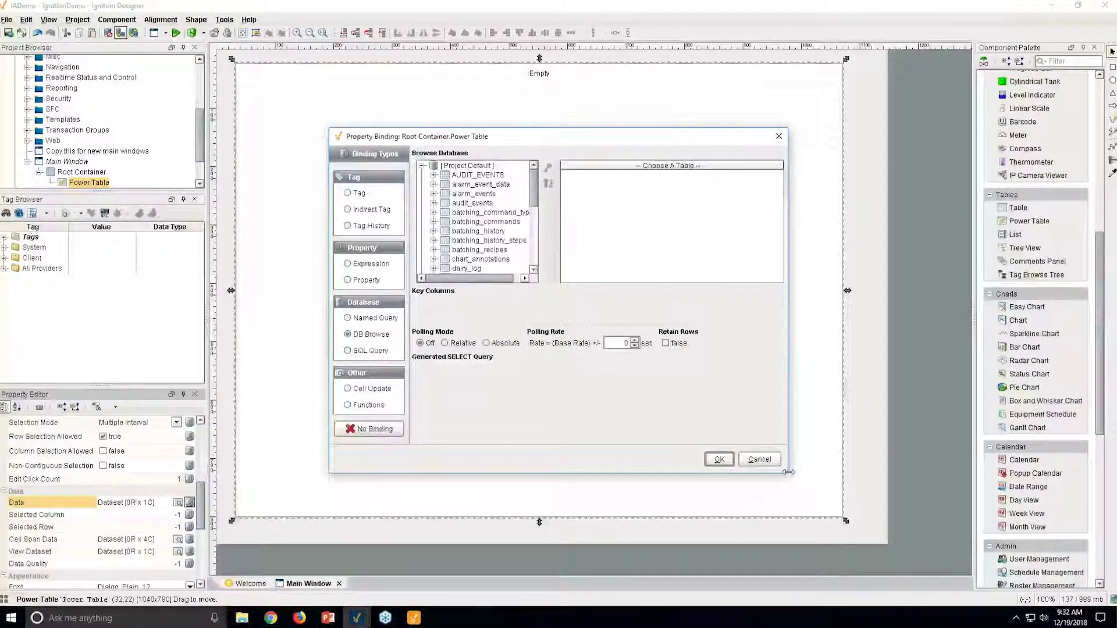
drag(789, 472, 924, 555)
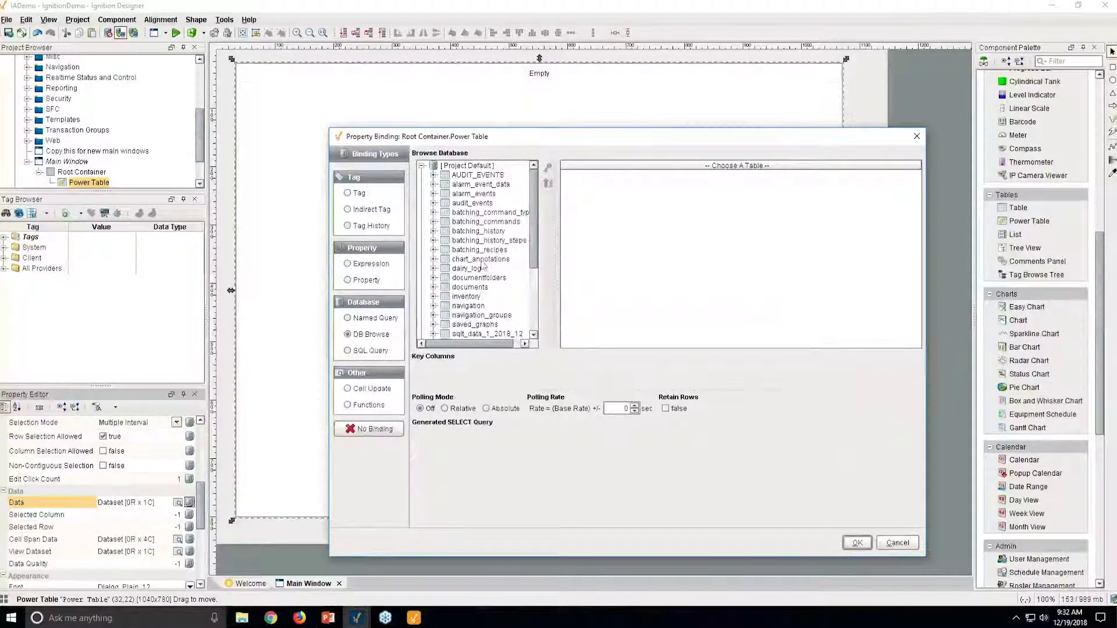
click(471, 203)
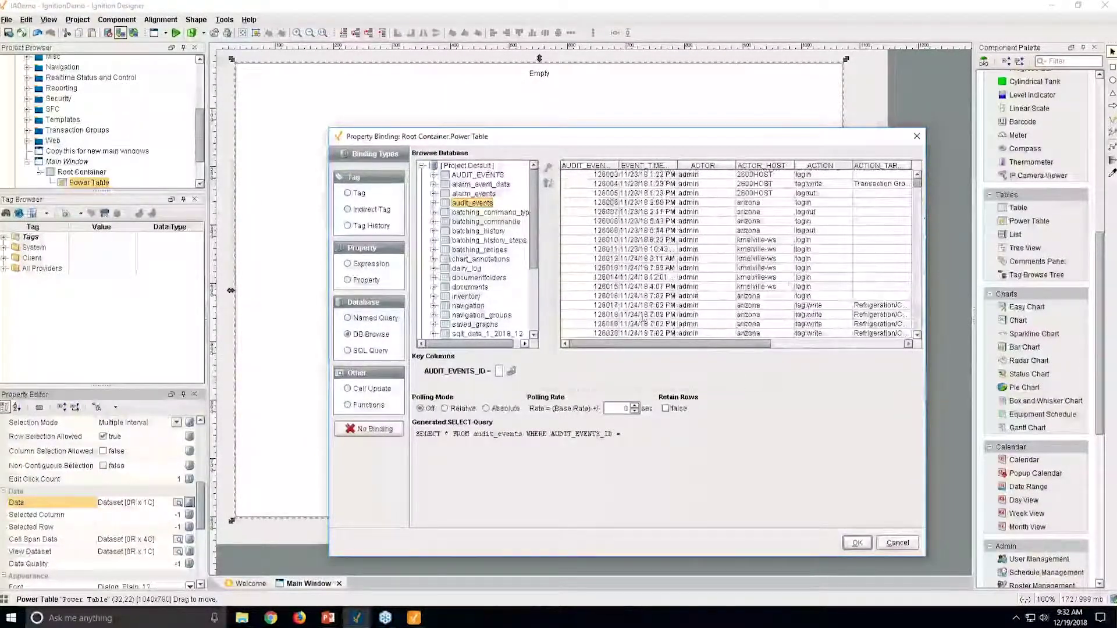
click(466, 268)
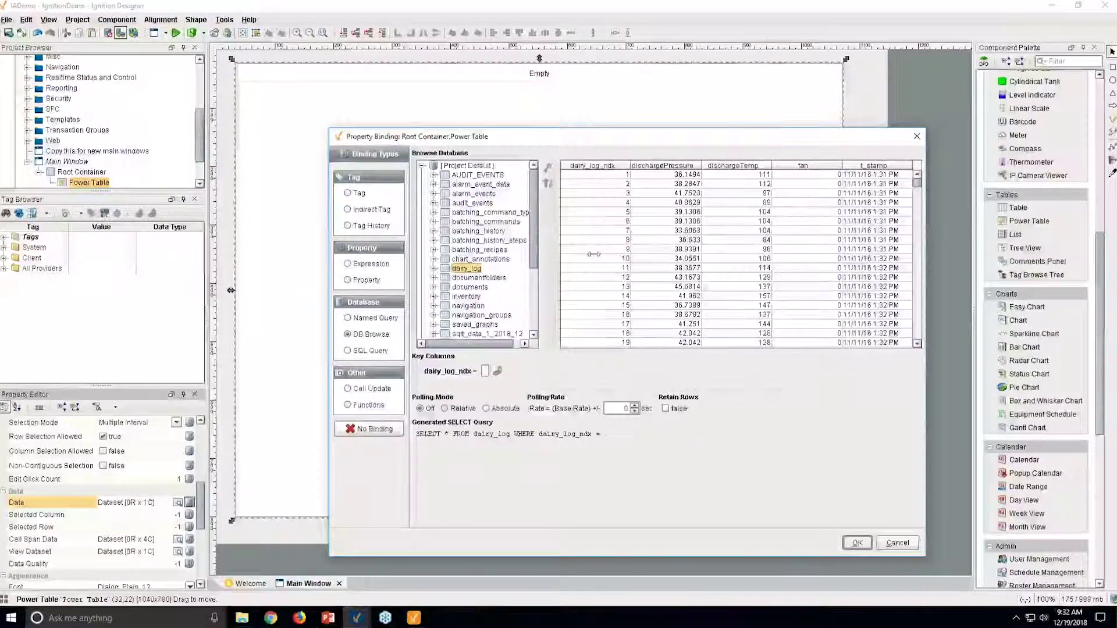
click(470, 297)
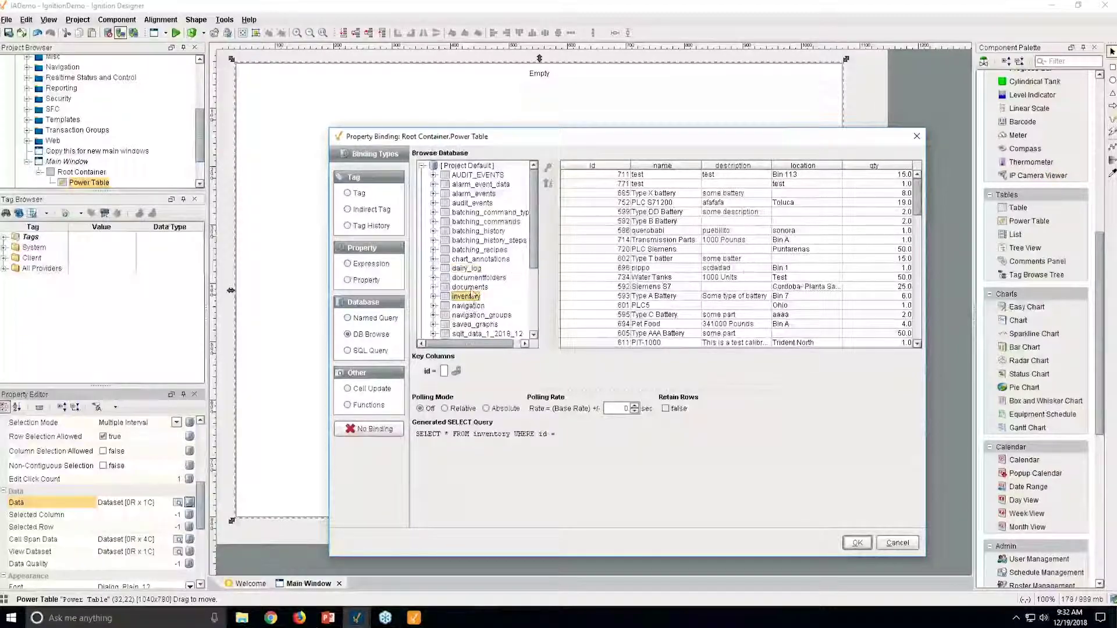
click(434, 296)
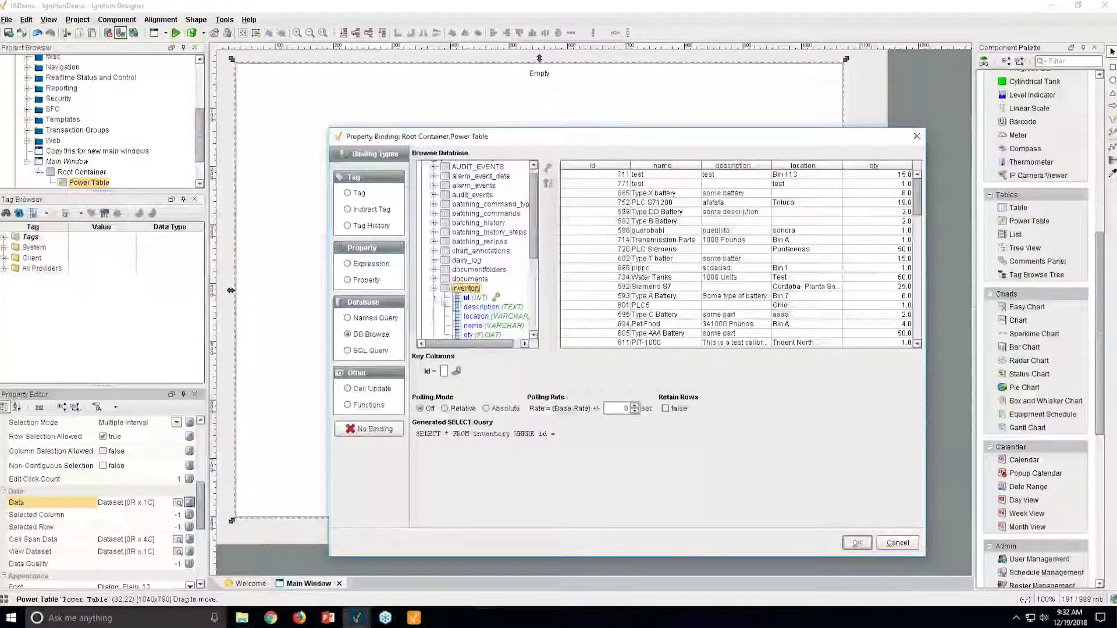
click(473, 298)
click(473, 298)
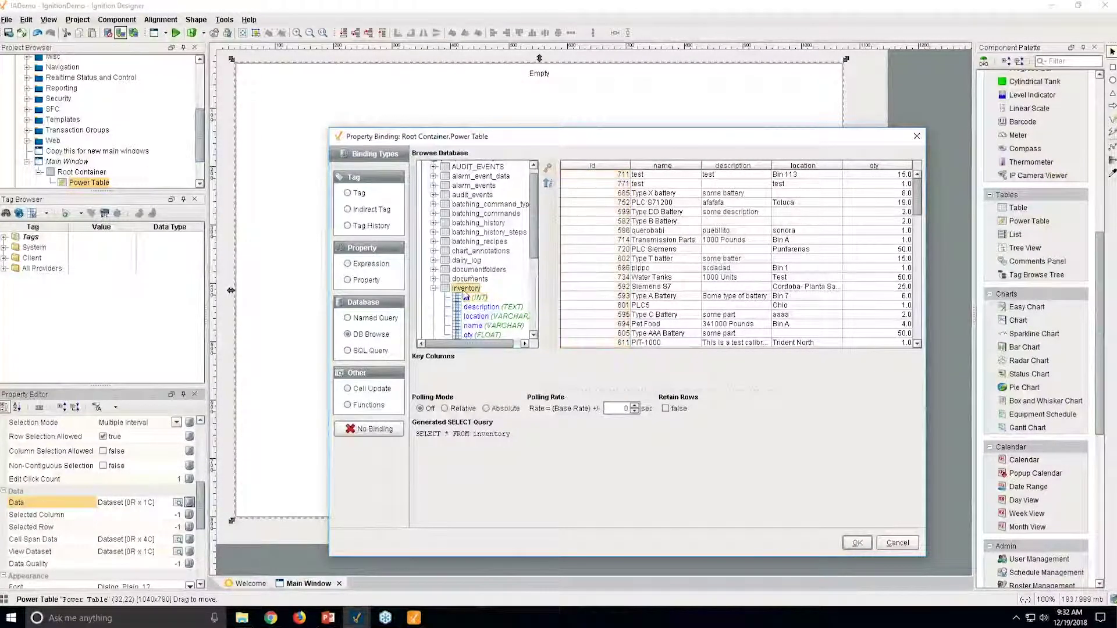
Apply the inventory binding and adjust the Power Table width to 1065x780.
click(857, 542)
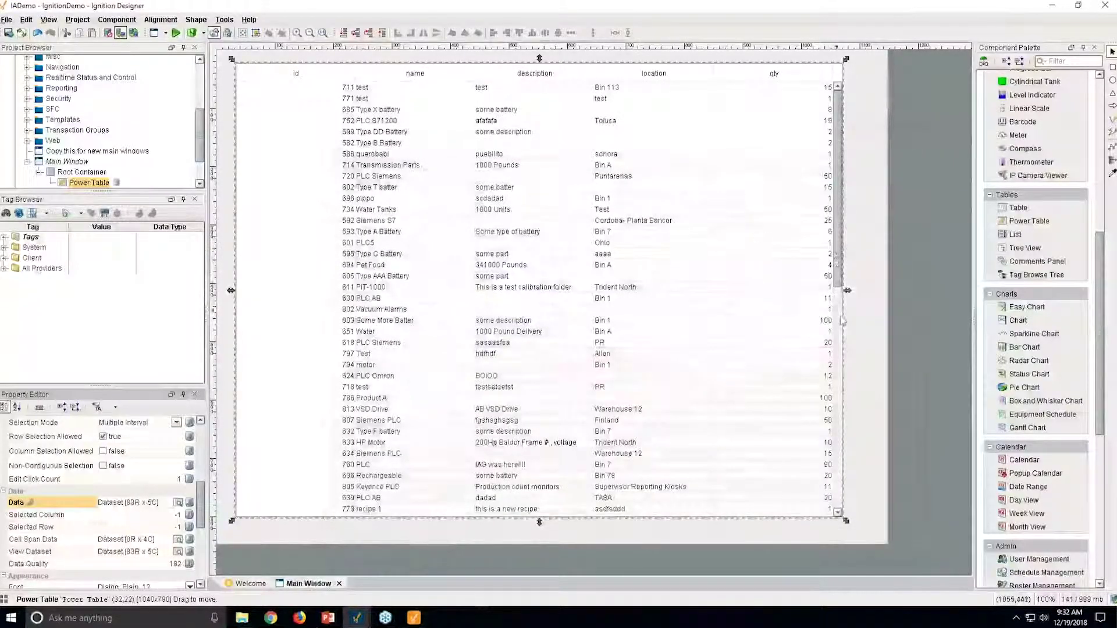
drag(847, 290, 881, 290)
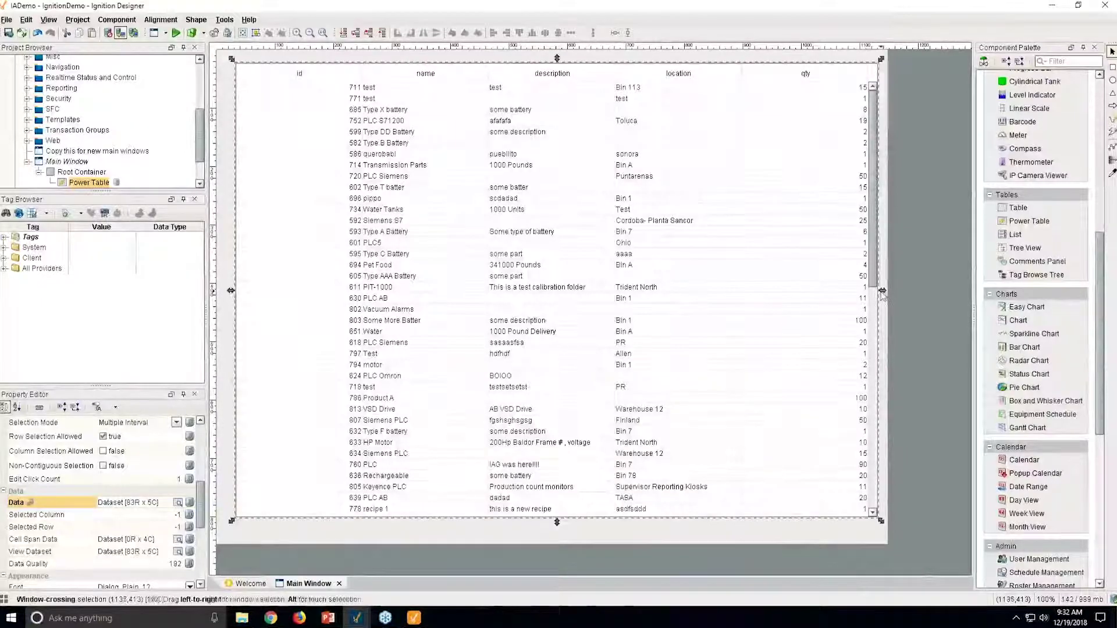
drag(882, 294, 863, 298)
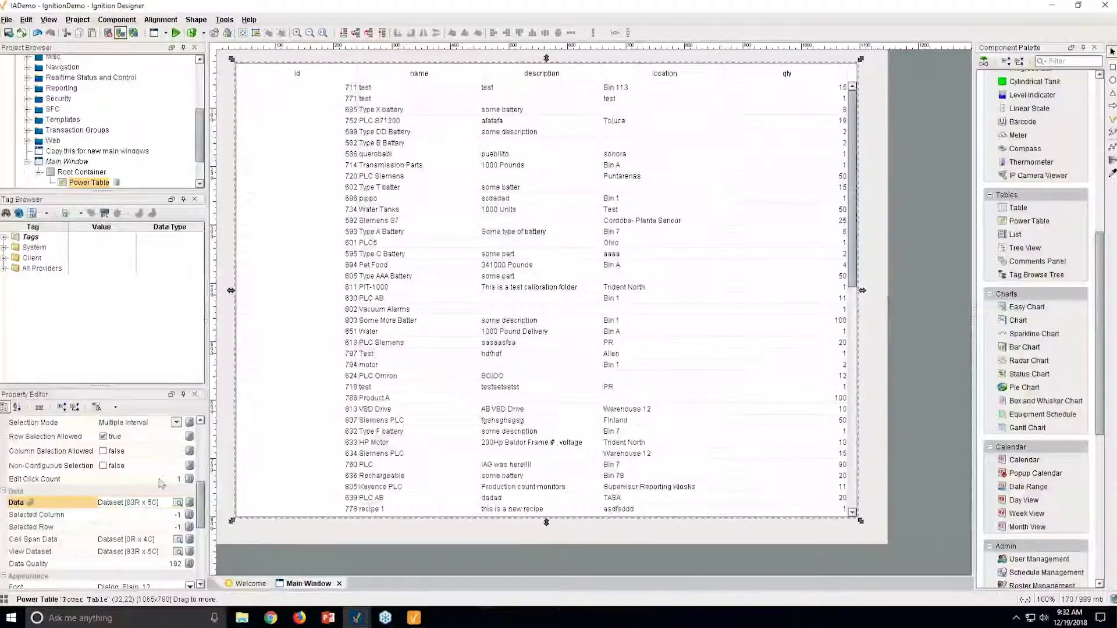
click(189, 502)
drag(598, 142, 613, 82)
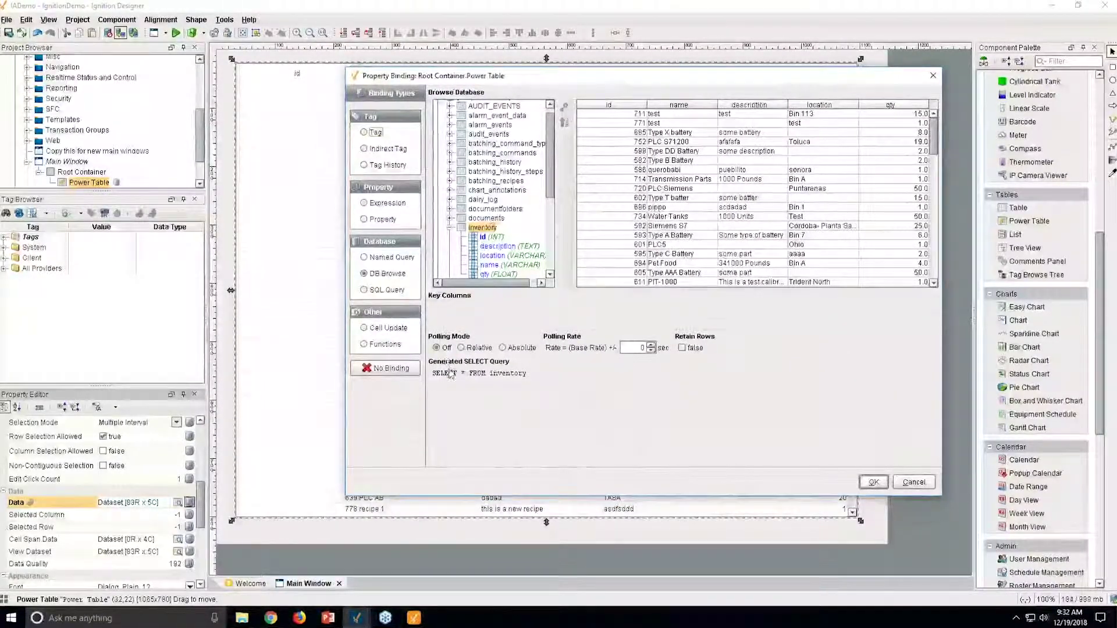
drag(434, 374, 531, 379)
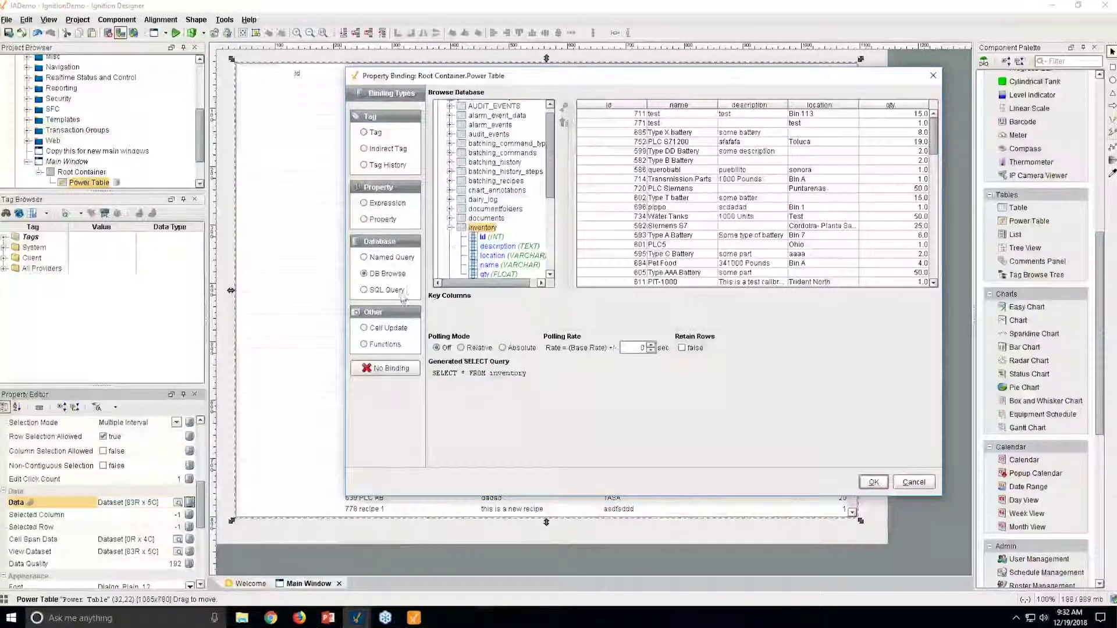
click(382, 291)
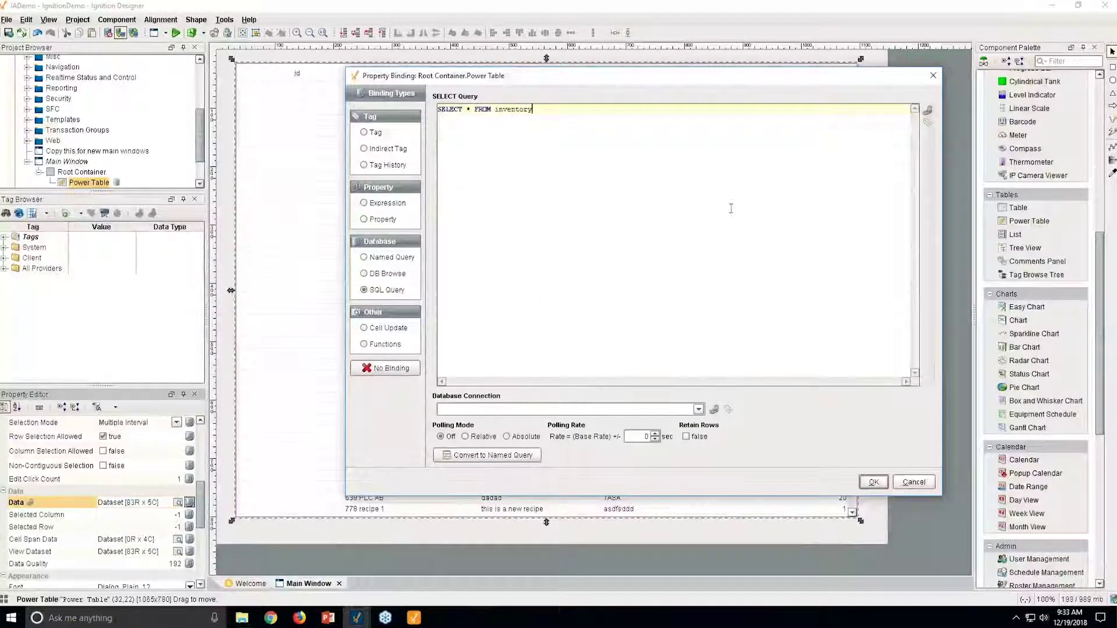
text(WHER)
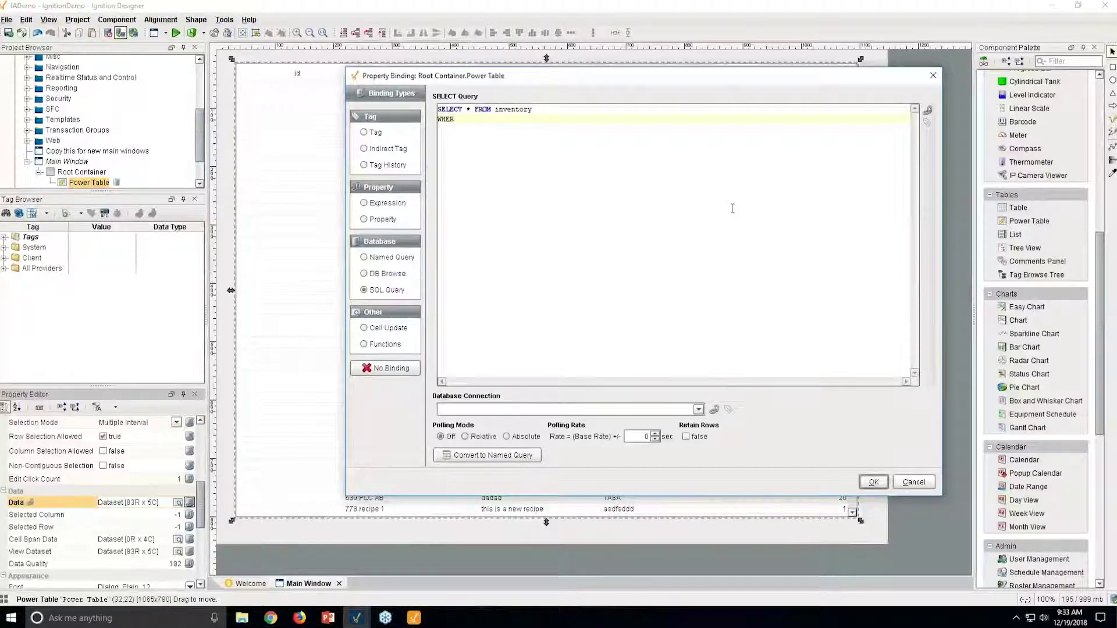
text(E aldskfj ads flkda slkf d)
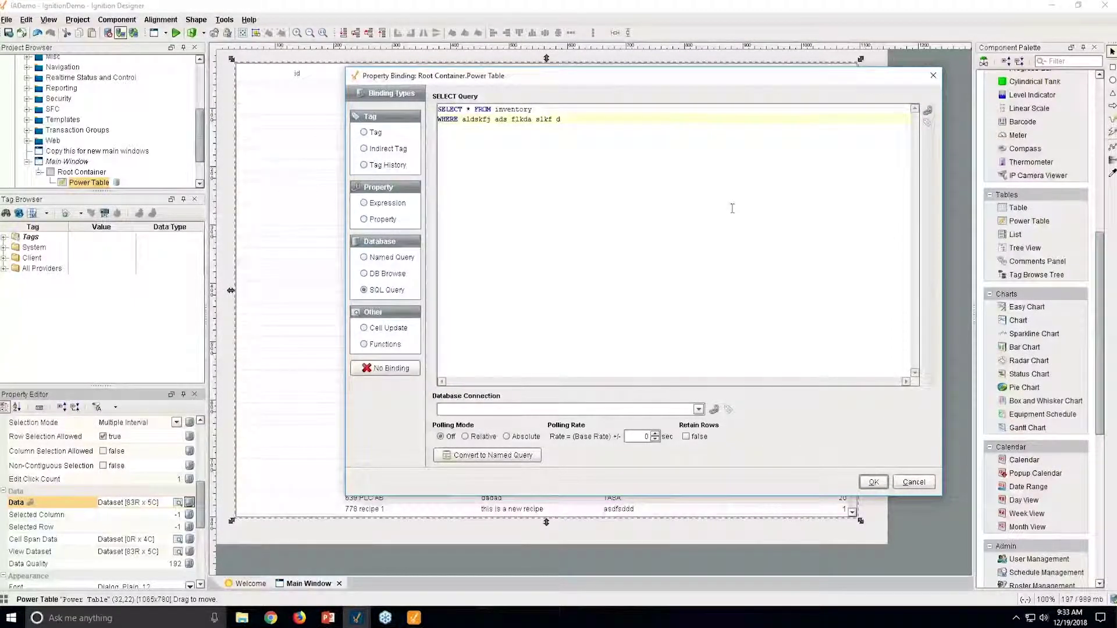
key(shift+Home)
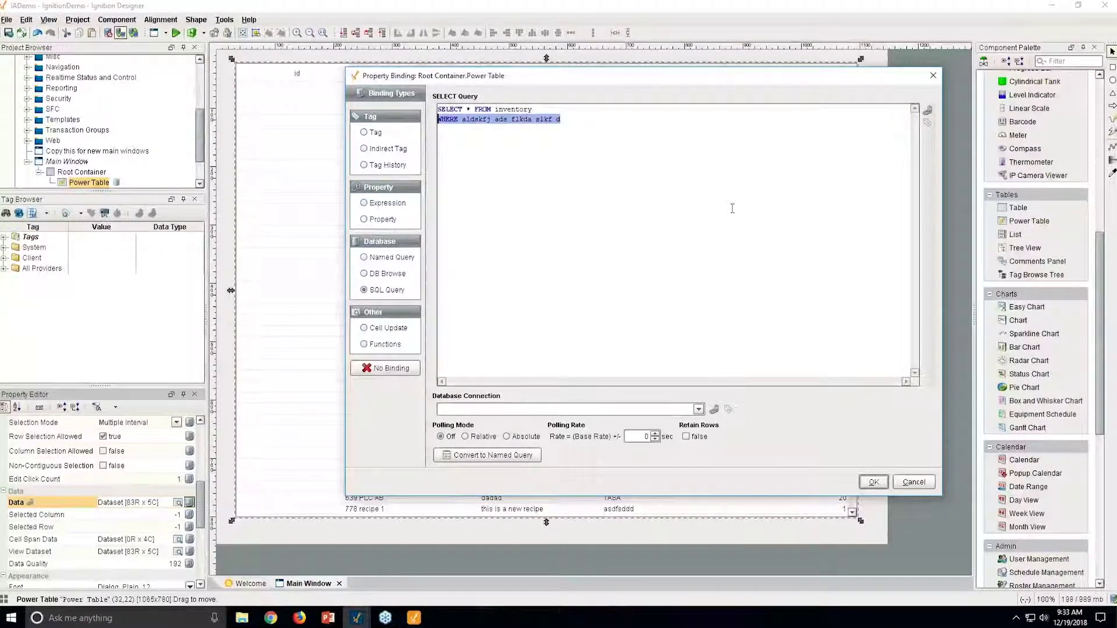
key(BackSpace)
click(383, 274)
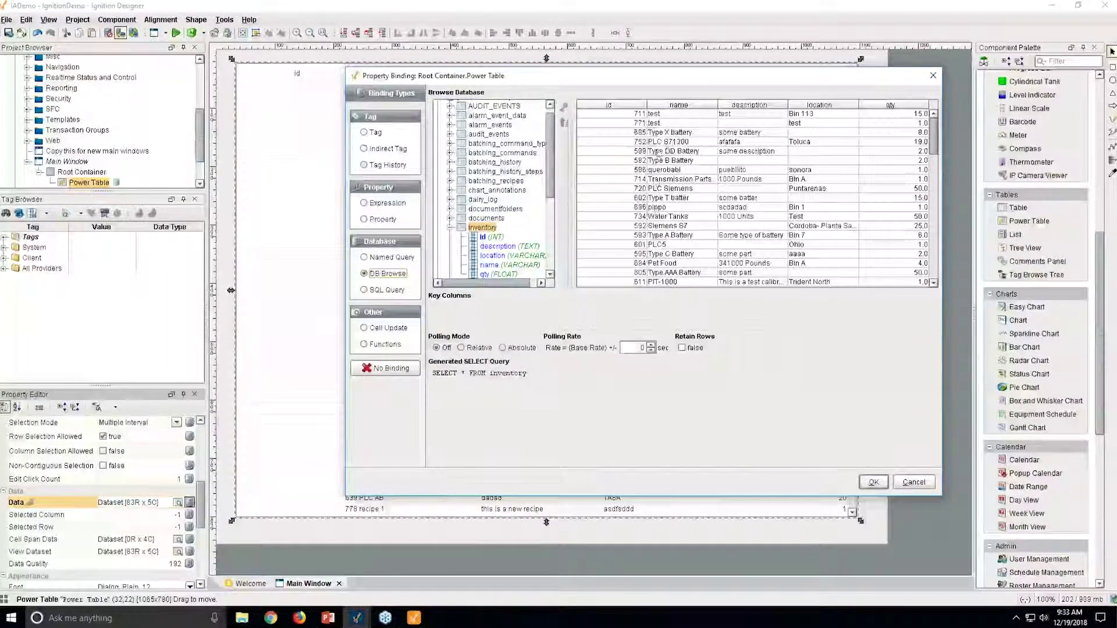
click(916, 482)
drag(200, 142, 200, 159)
Create a new report under Reports, add a SQL Query data source, and show its query builder.
click(46, 172)
right_click(46, 206)
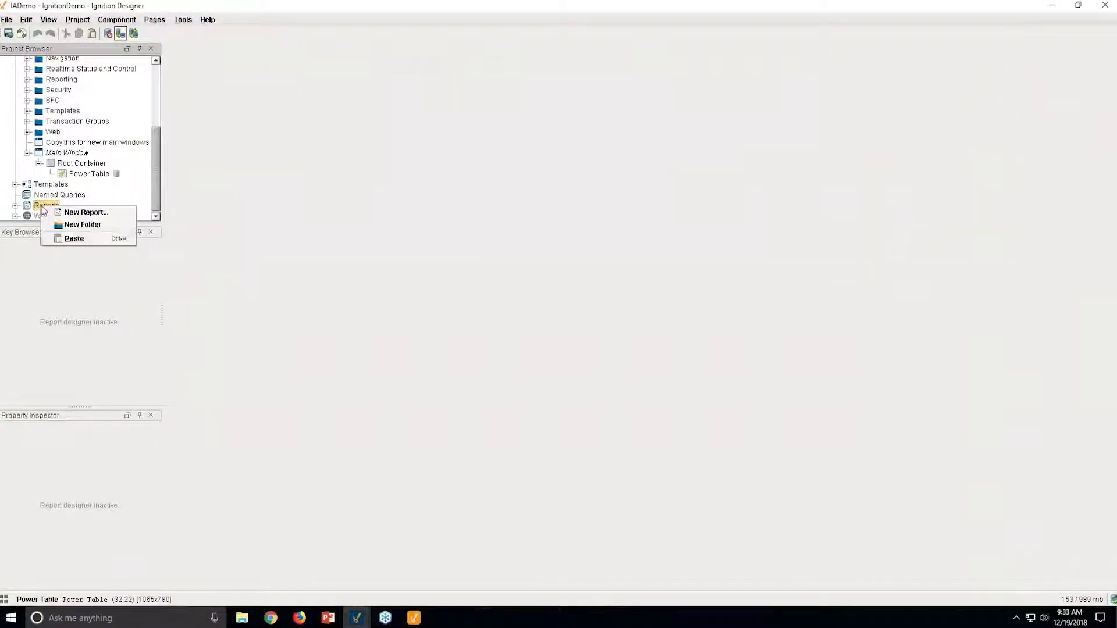
click(65, 214)
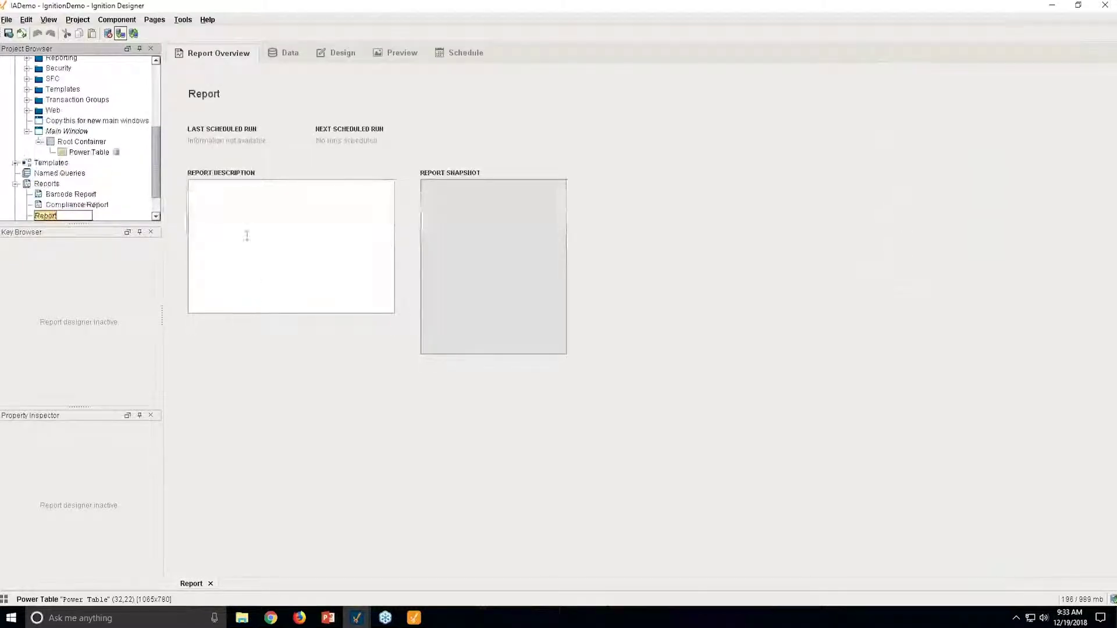
click(337, 55)
click(286, 54)
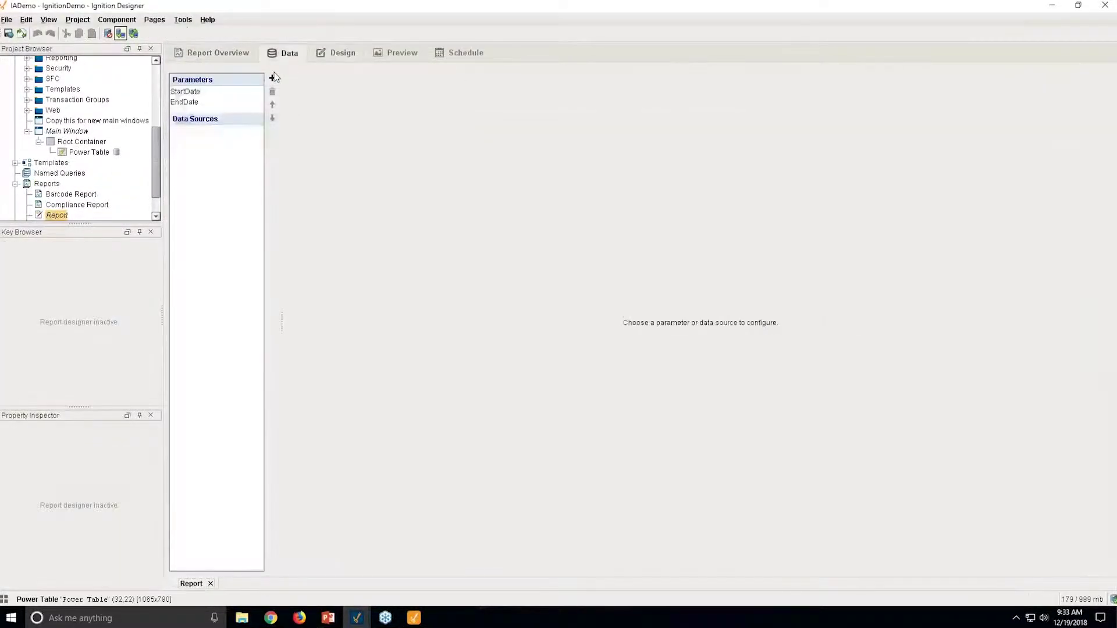
click(272, 78)
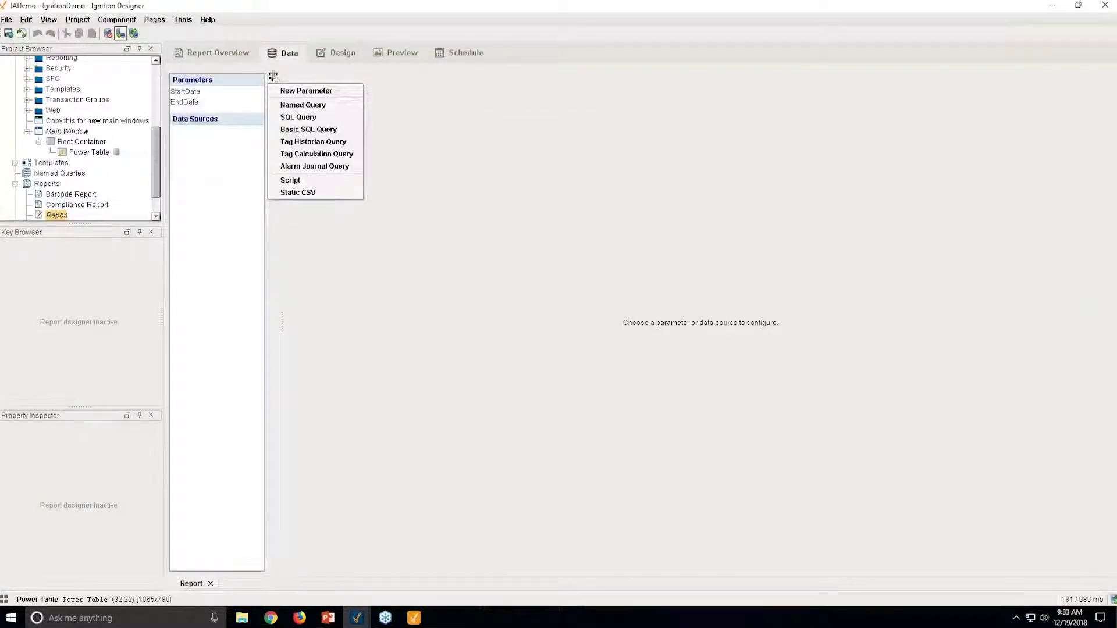
click(302, 115)
click(1028, 168)
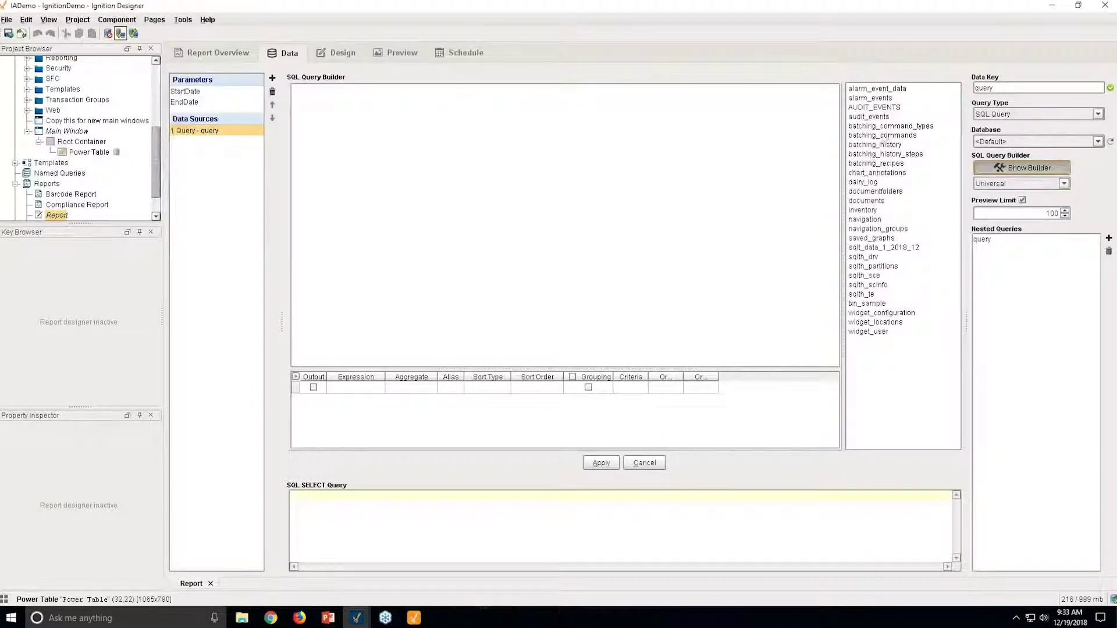
Add dairy_log and inventory to the query and join inventory.id to dairy_log.dairy_log_ndx.
drag(863, 182, 335, 114)
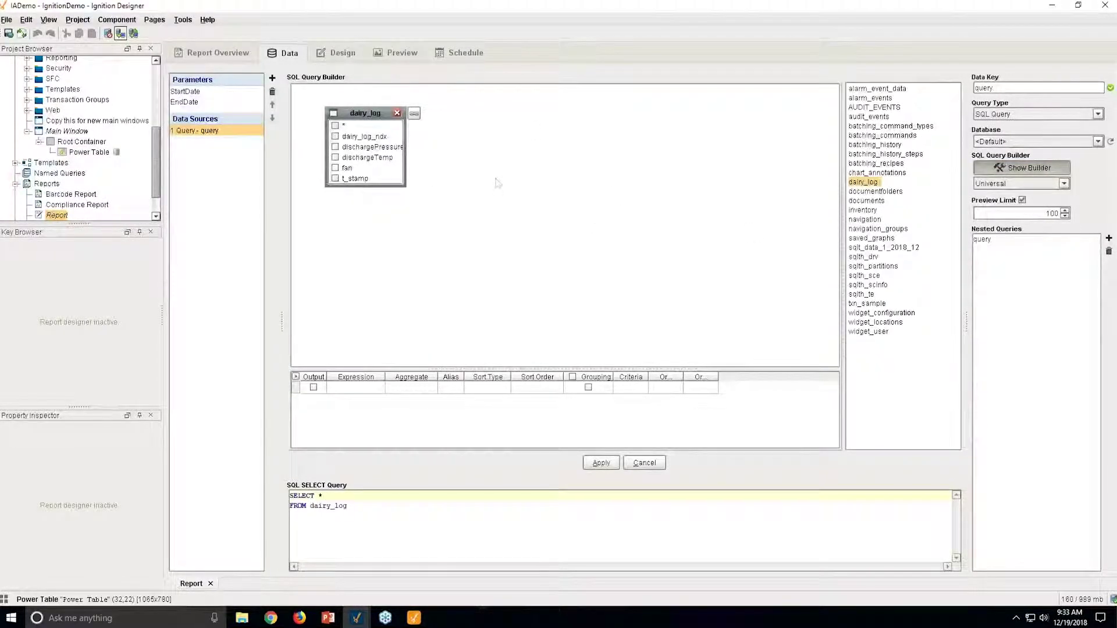
drag(863, 211, 503, 143)
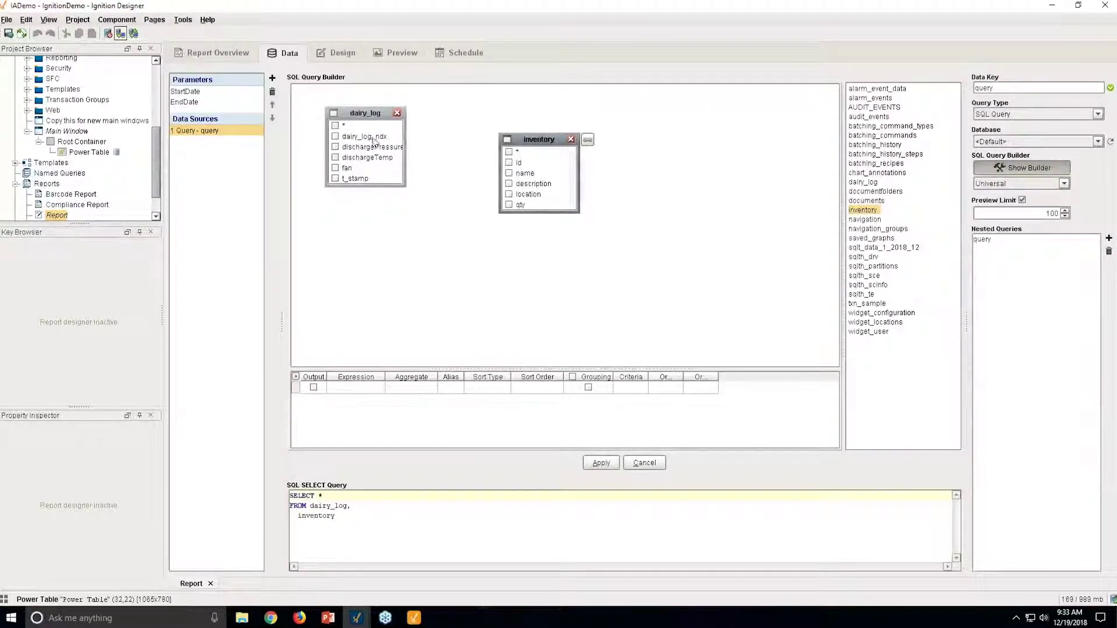
drag(523, 158, 372, 138)
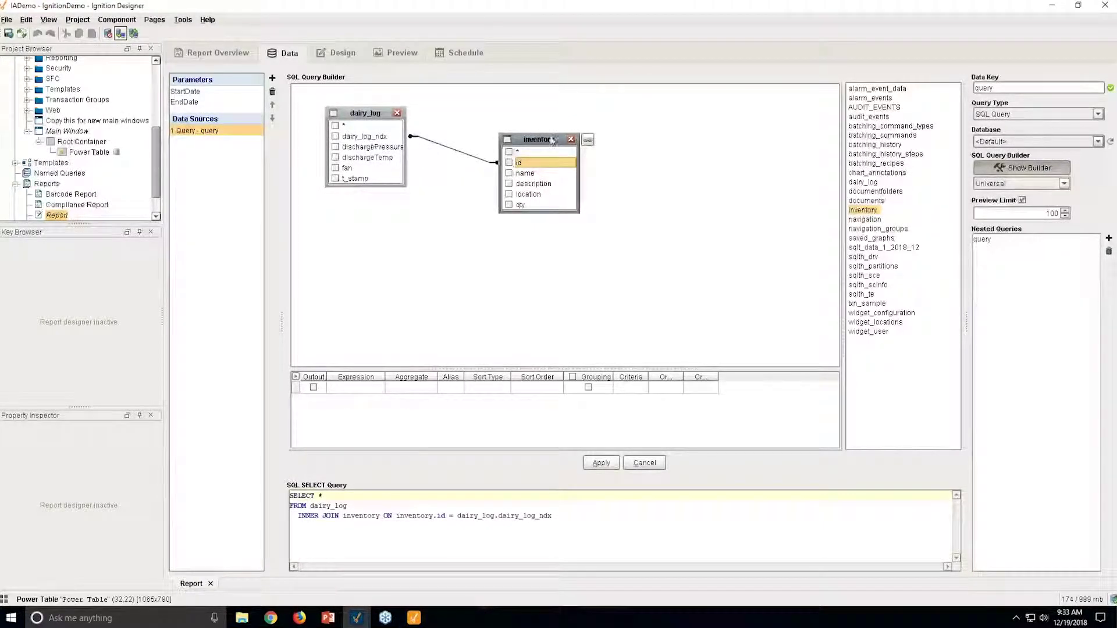
Select inventory name, inventory description and dairy_log dischargePressure as the query's output columns.
click(509, 173)
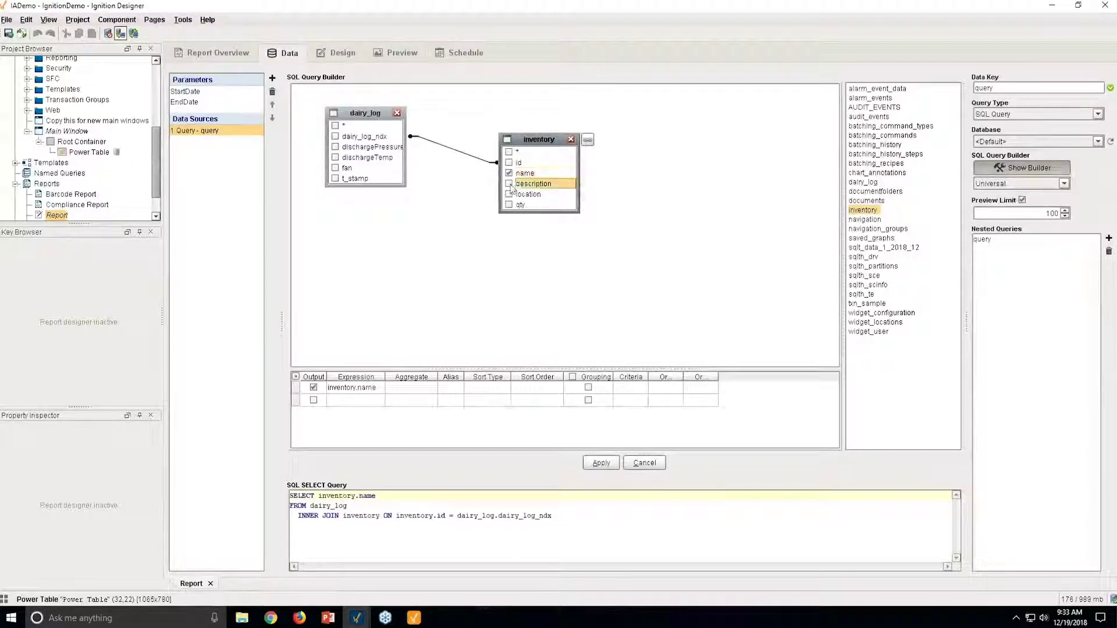
click(509, 184)
click(335, 147)
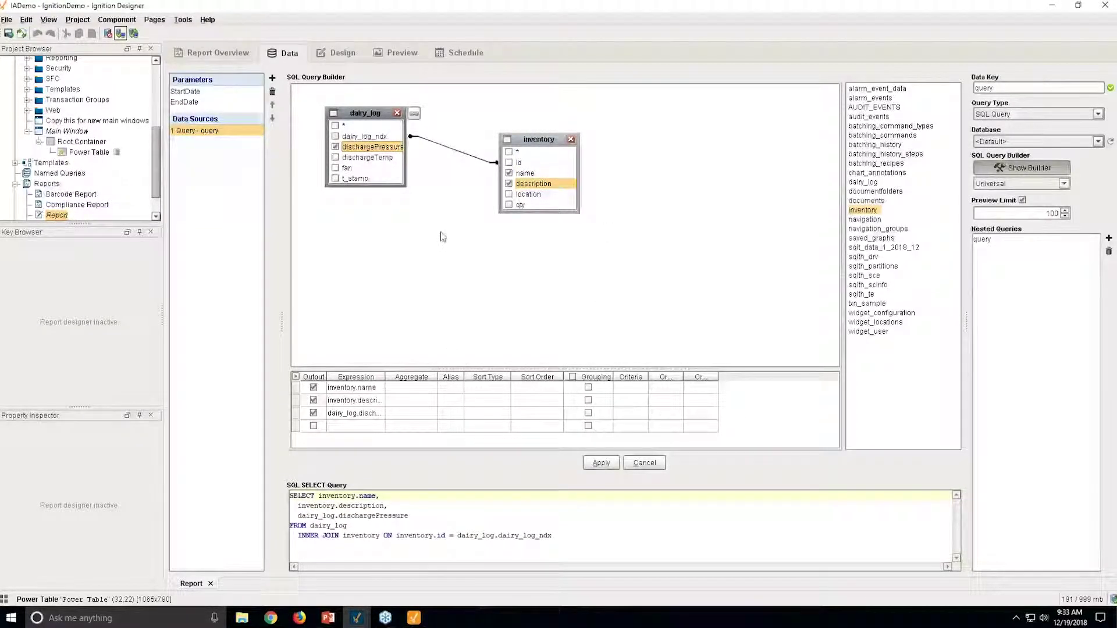
Review the generated SQL statement, including its FROM dairy_log join line.
drag(291, 495, 593, 534)
click(593, 535)
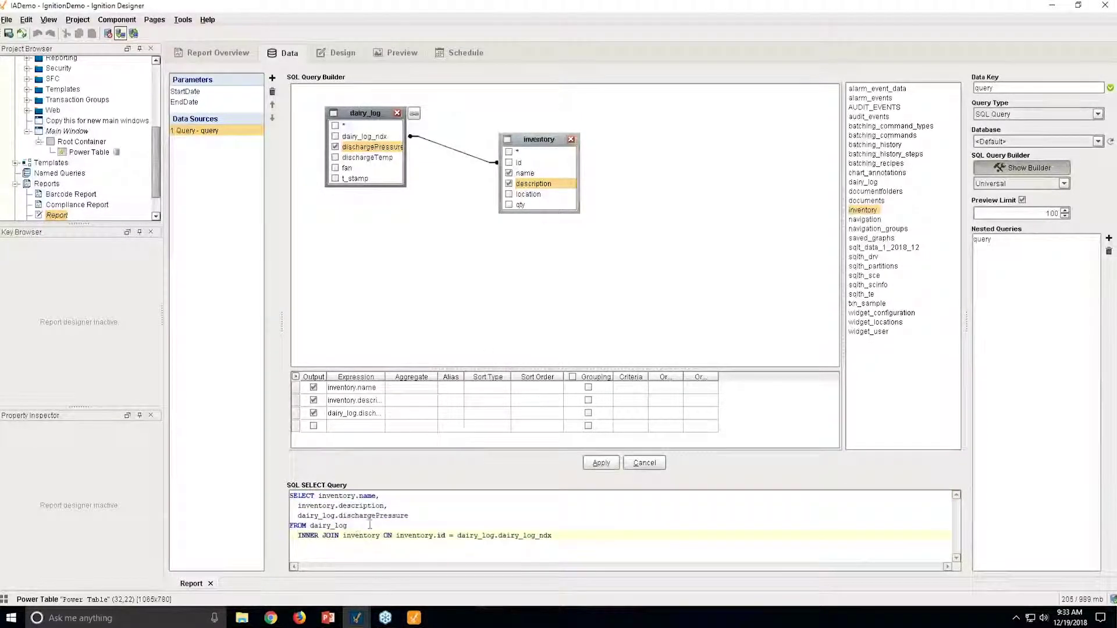
drag(347, 525, 289, 527)
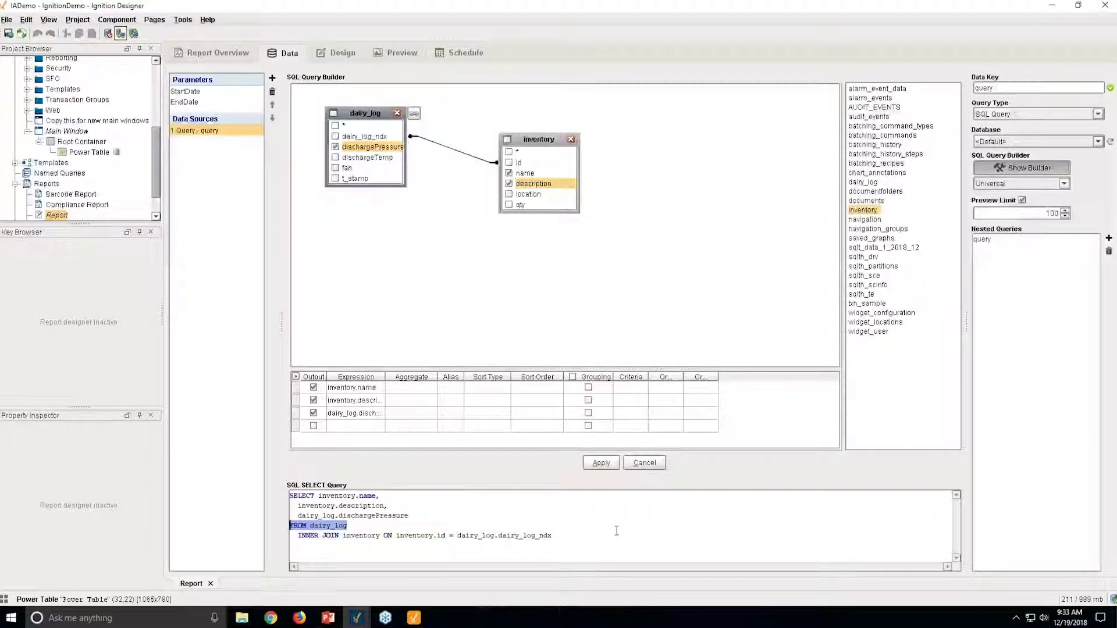
click(589, 536)
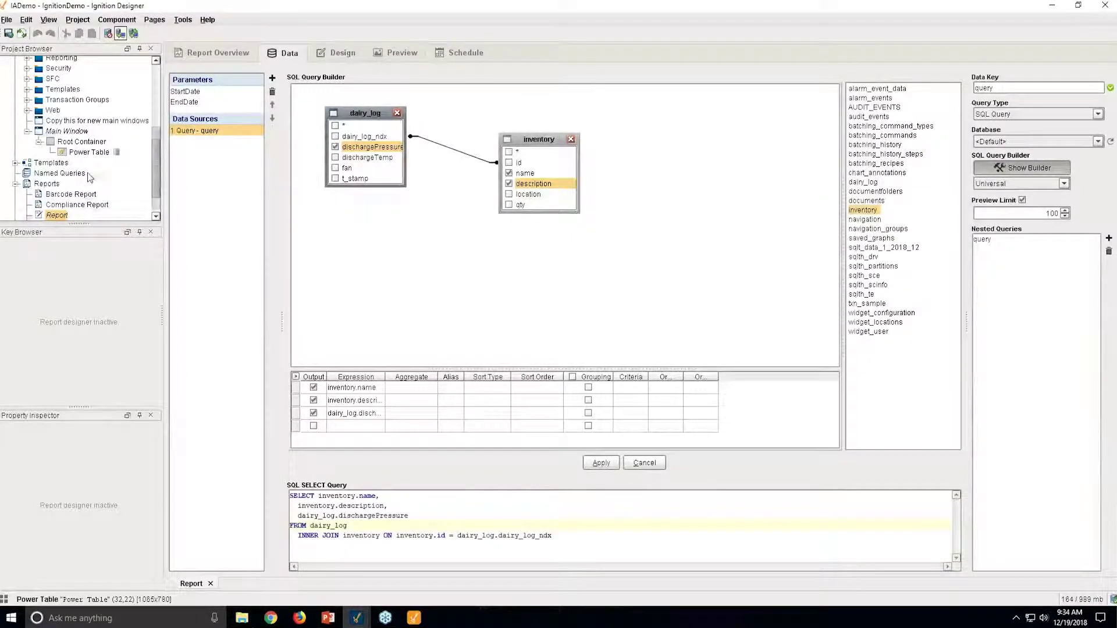
scroll(81, 187, down, 1)
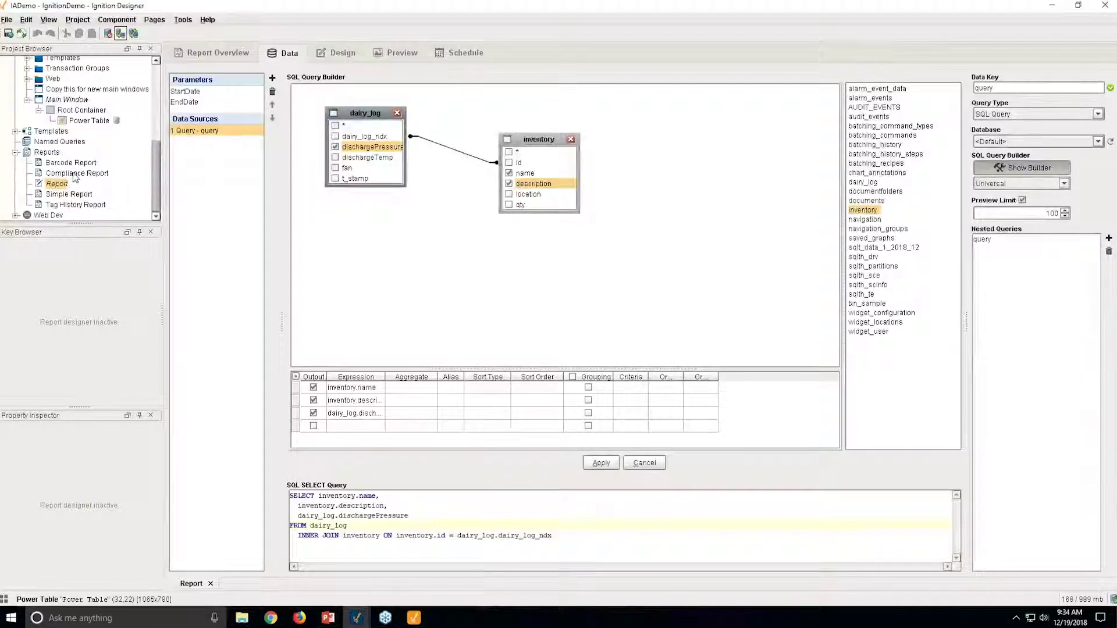
Open the Compliance Report example, view its Design layout, then Preview it with sample data.
double_click(74, 174)
click(354, 54)
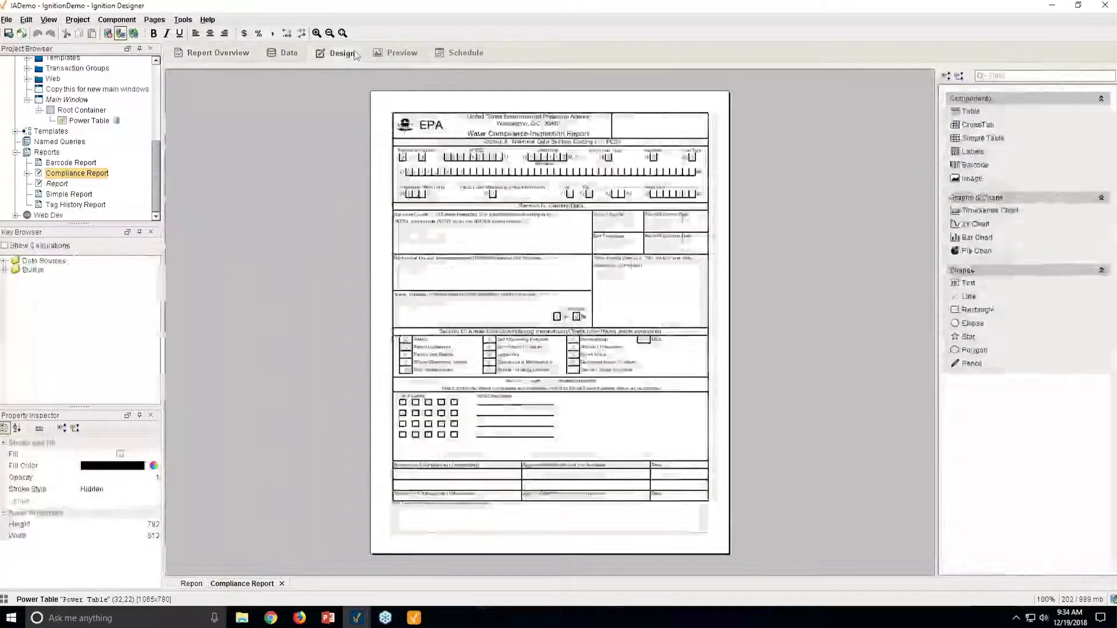
click(400, 54)
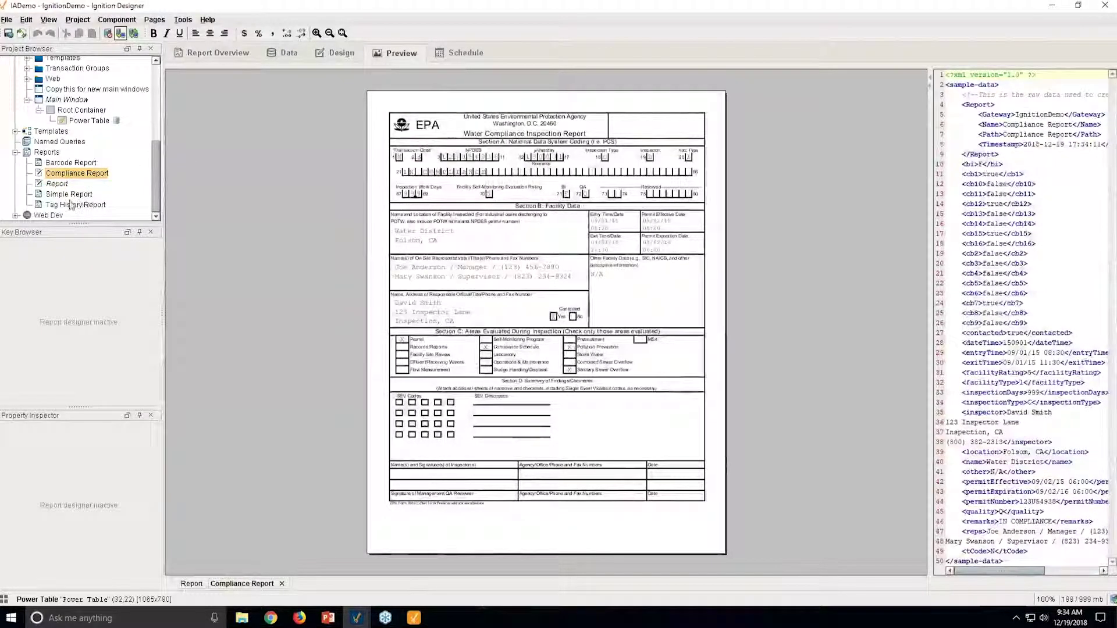
Preview the Simple Report example, then open the Main Window with its inventory Power Table.
double_click(68, 194)
click(393, 57)
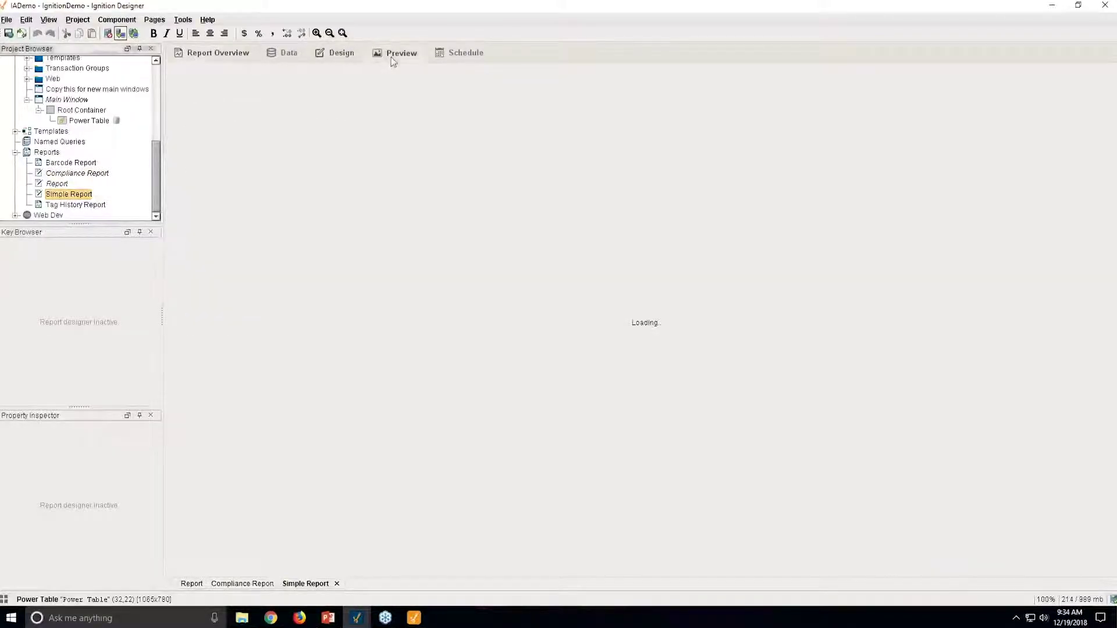
scroll(80, 191, up, 3)
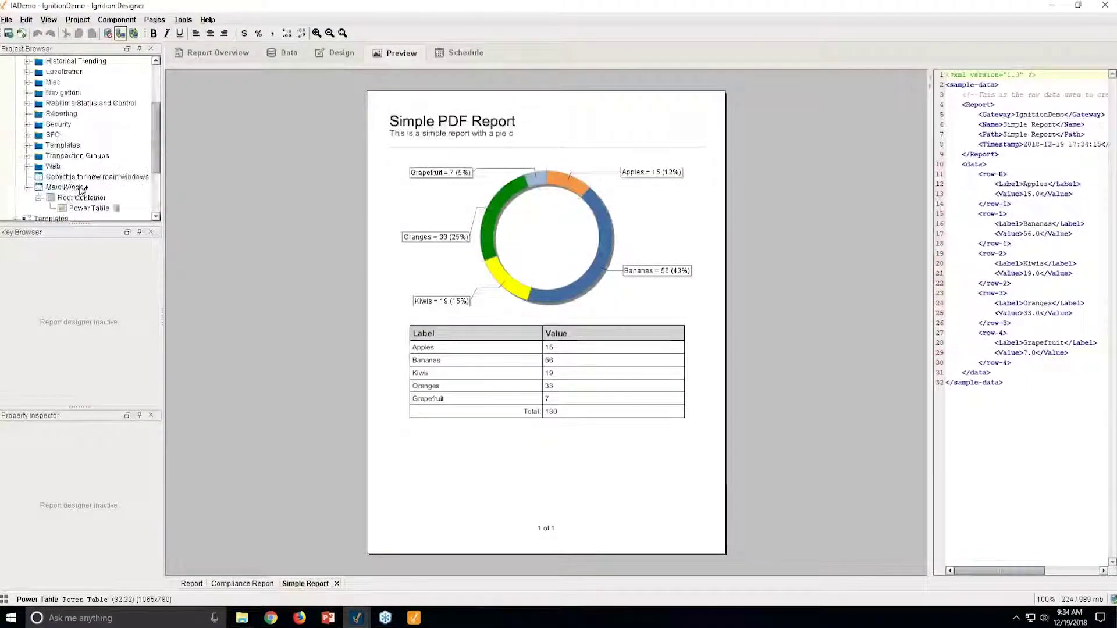
double_click(66, 187)
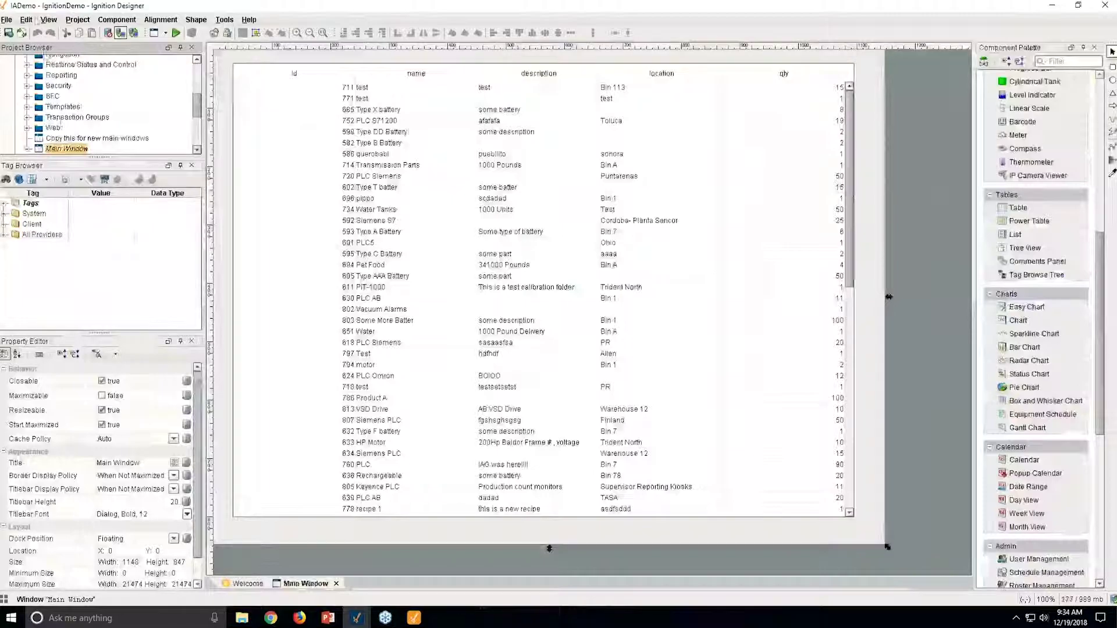
Dismiss the locking error on Windows > Database > Database Manipulation and duplicate it as Database Manipulation (1).
scroll(87, 144, up, 3)
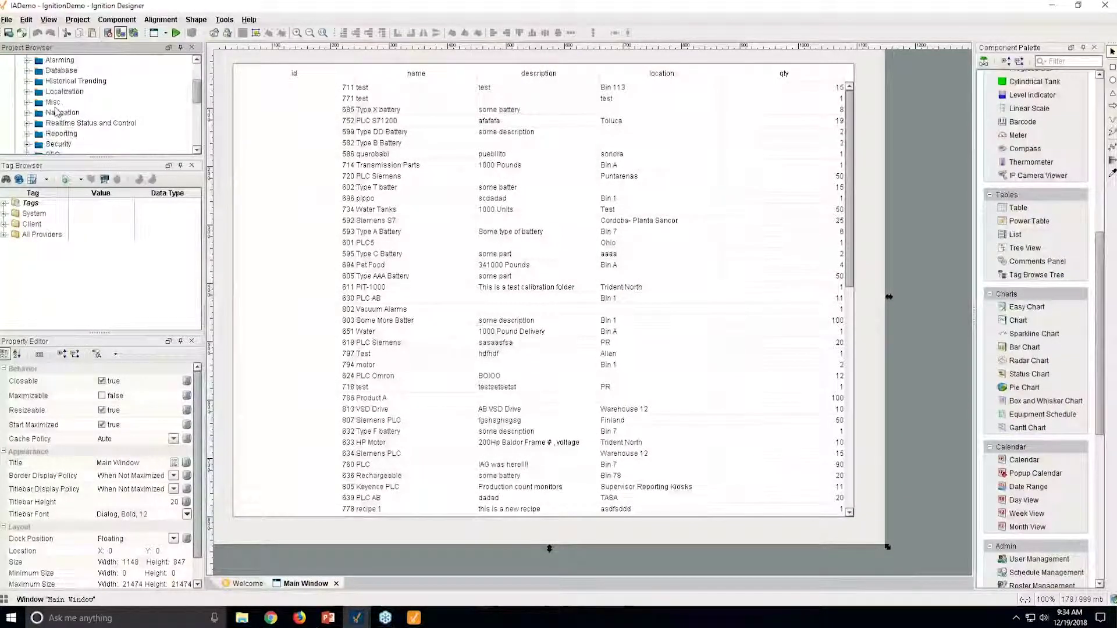
click(26, 71)
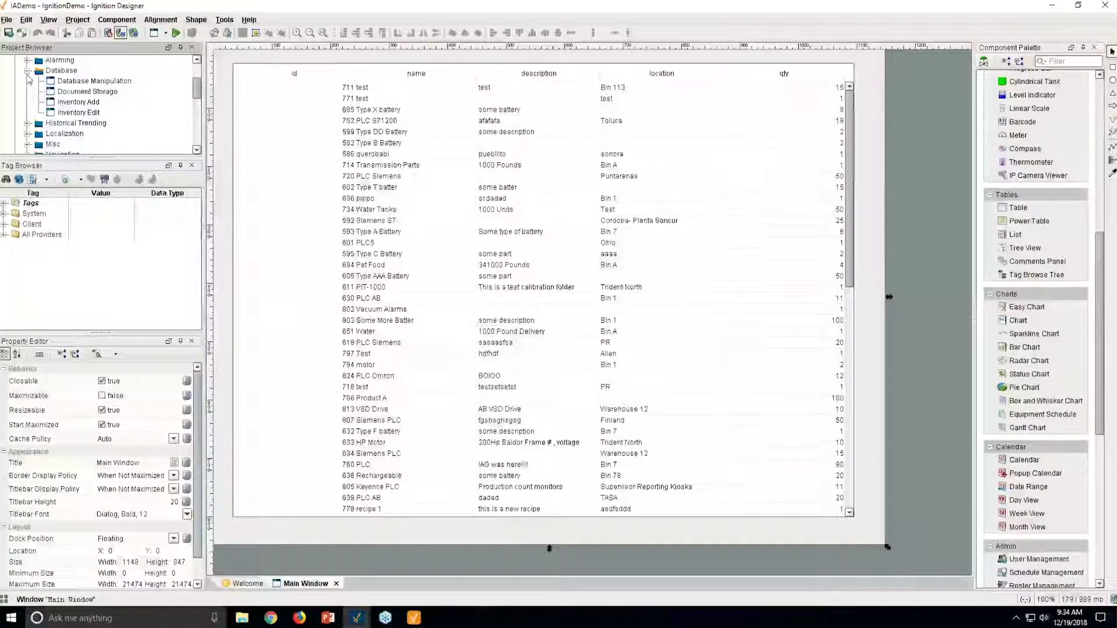
click(84, 82)
double_click(85, 86)
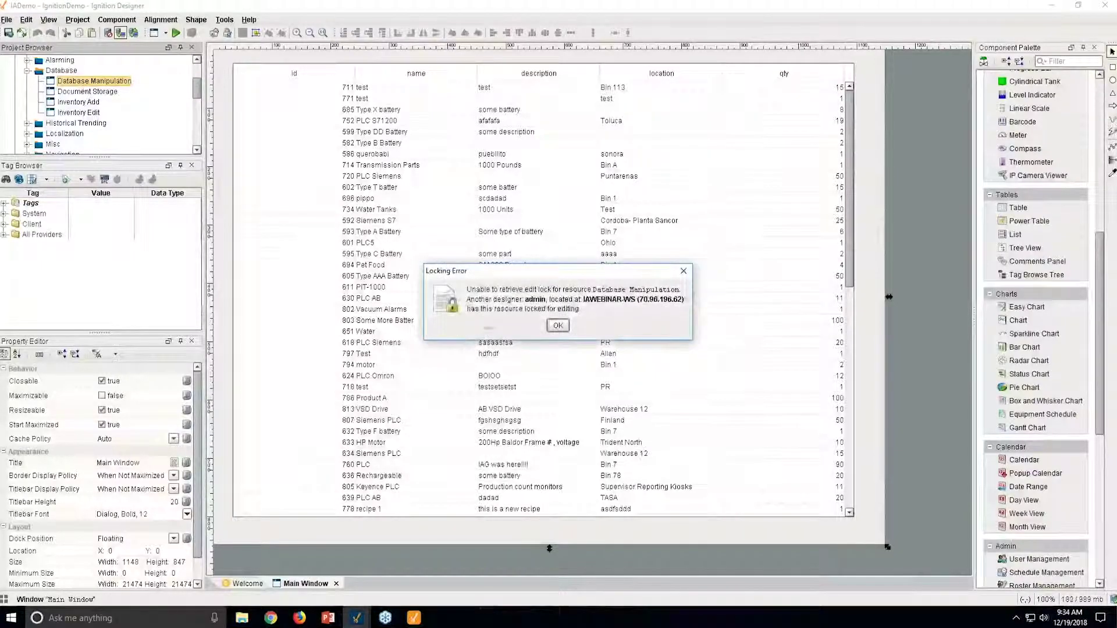
click(557, 325)
right_click(106, 83)
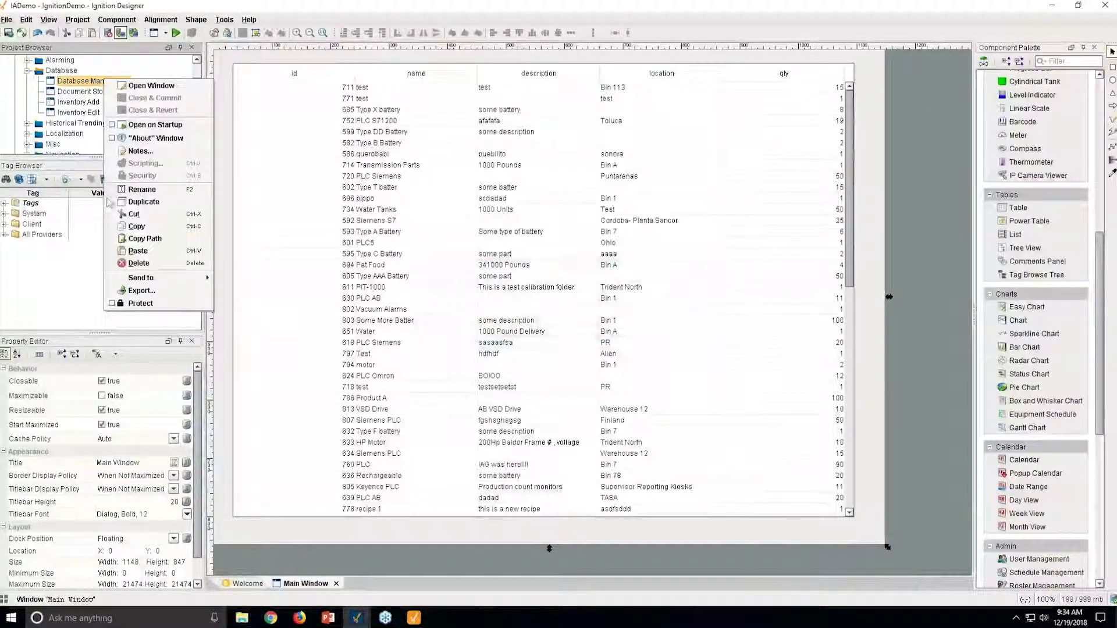
click(131, 202)
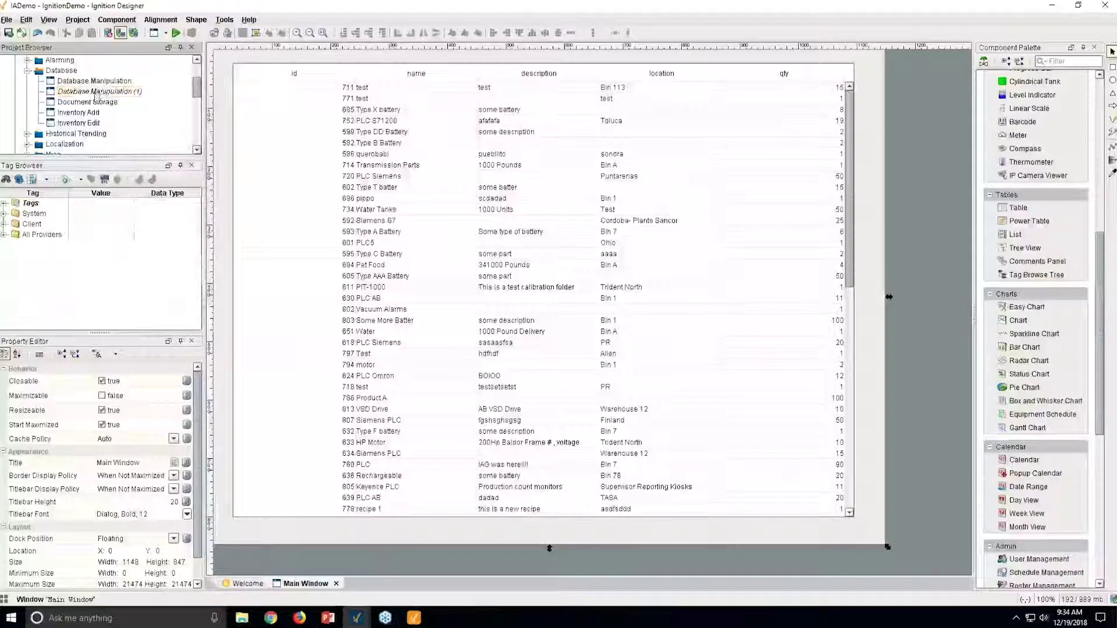
Open Database Manipulation (1) and inspect its Root Container and 93-row Inventory table properties.
double_click(96, 92)
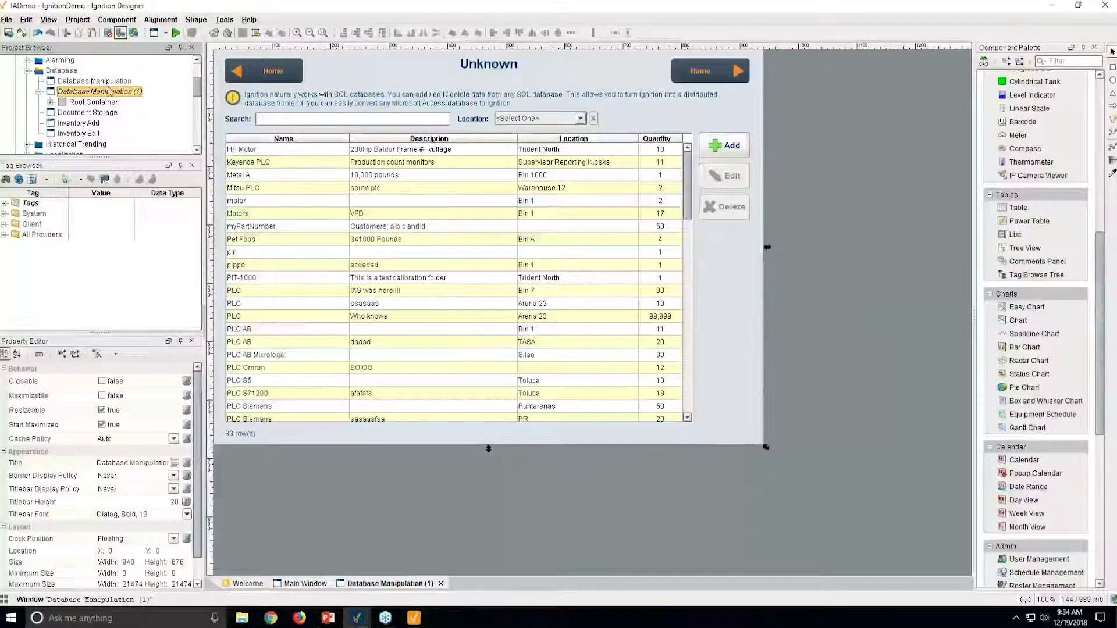
scroll(140, 99, up, 1)
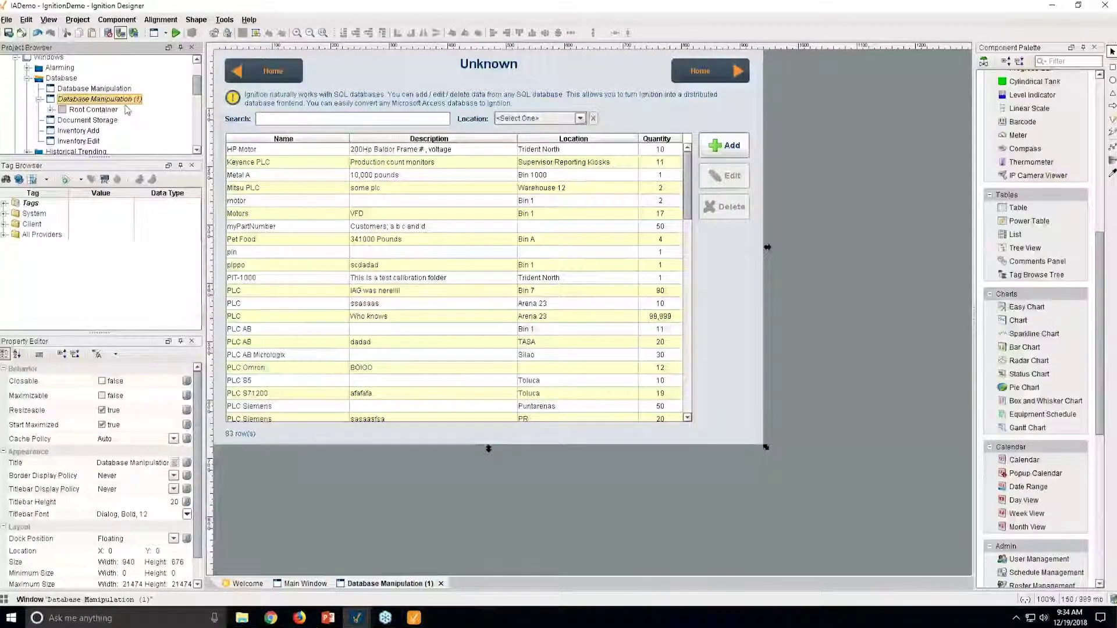
click(672, 125)
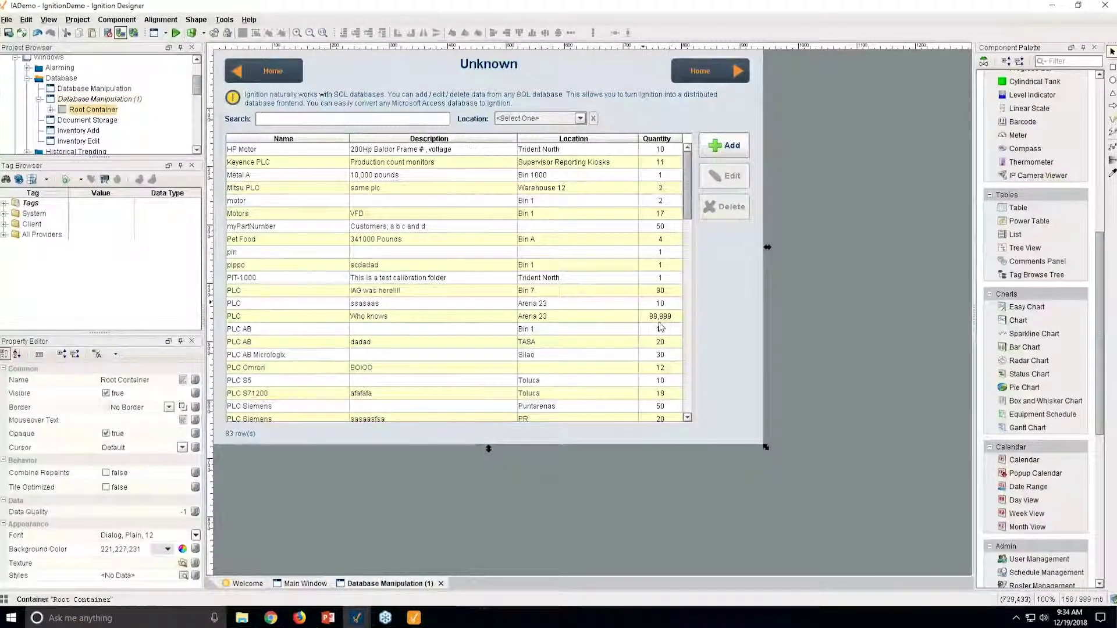
click(483, 256)
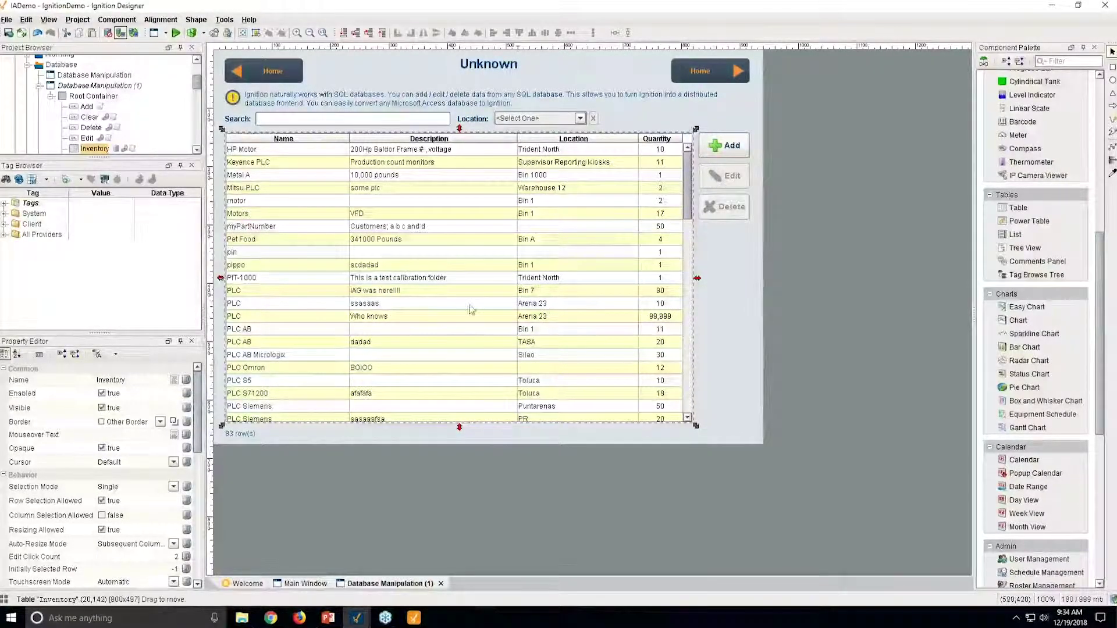
scroll(202, 502, down, 6)
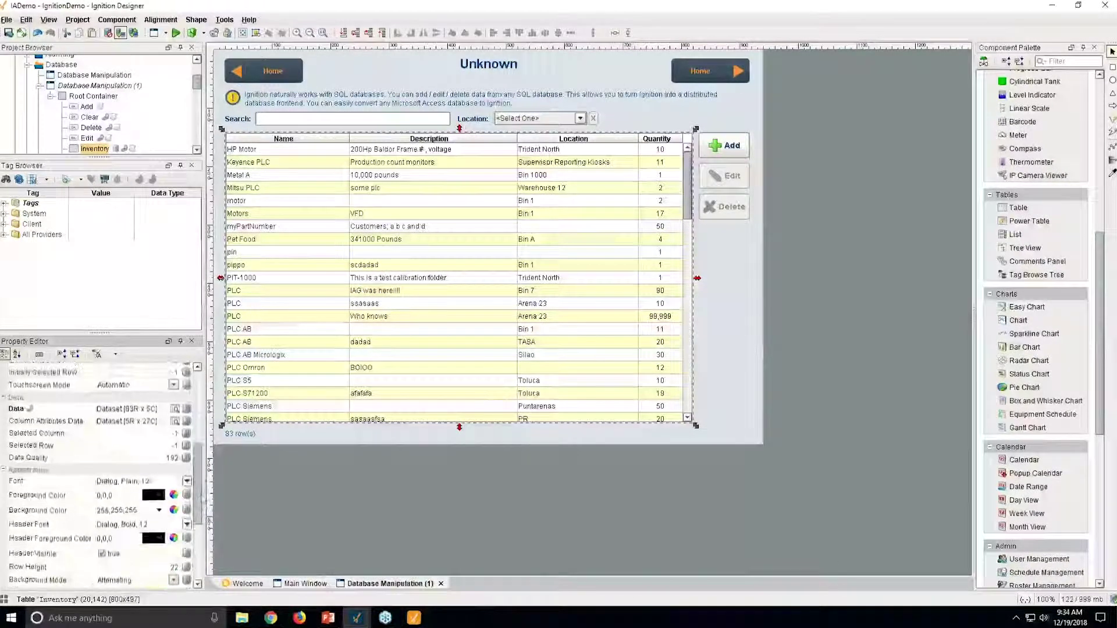